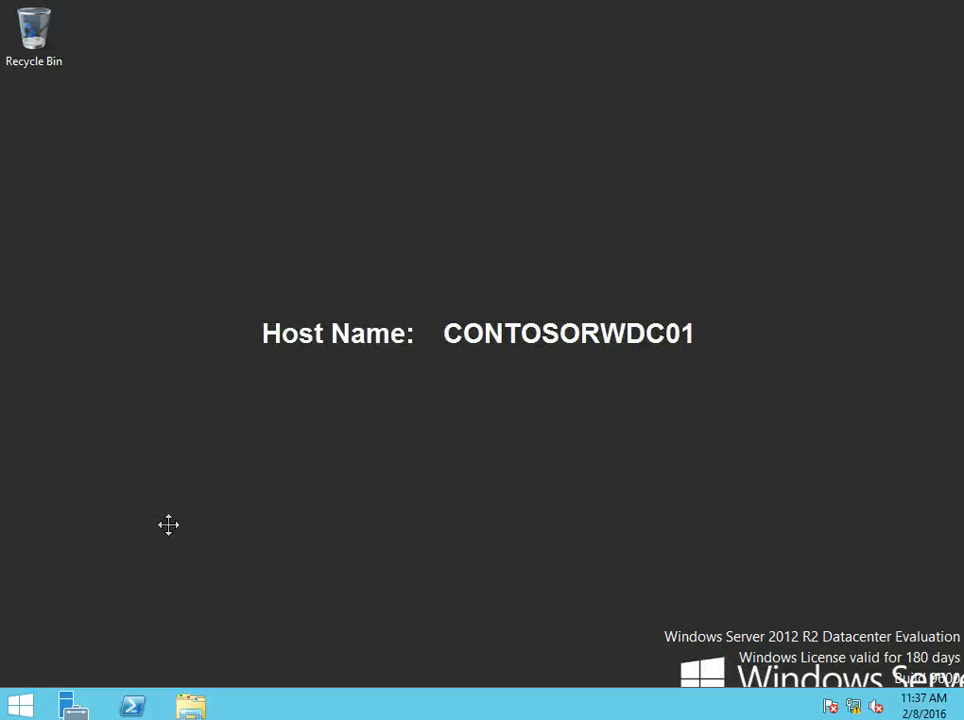
Open Windows PowerShell with administrator rights.
right_click(124, 707)
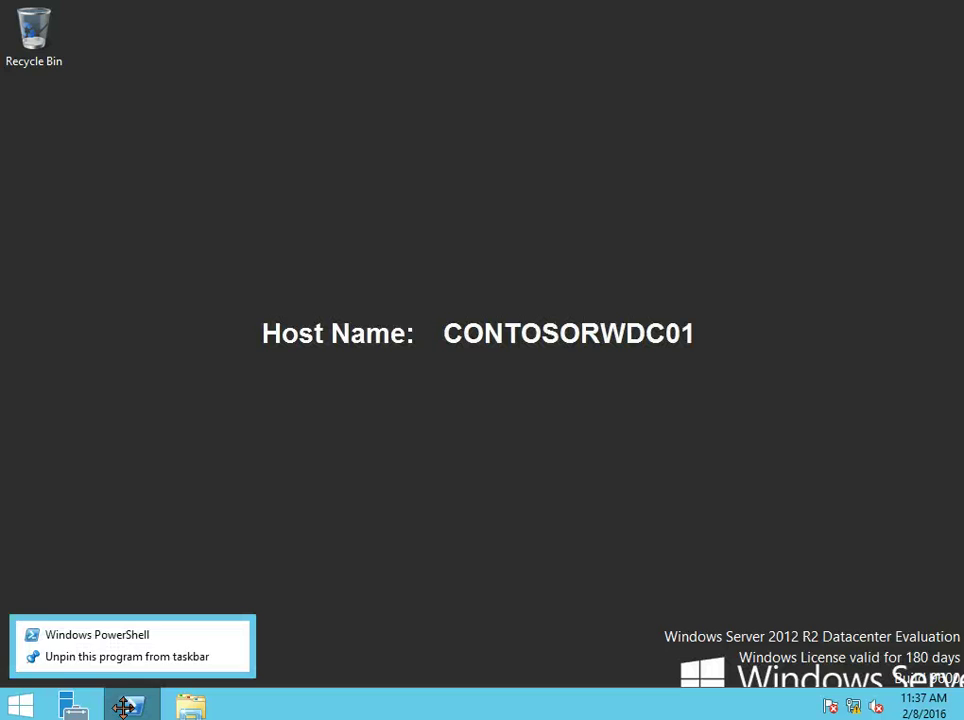
right_click(97, 636)
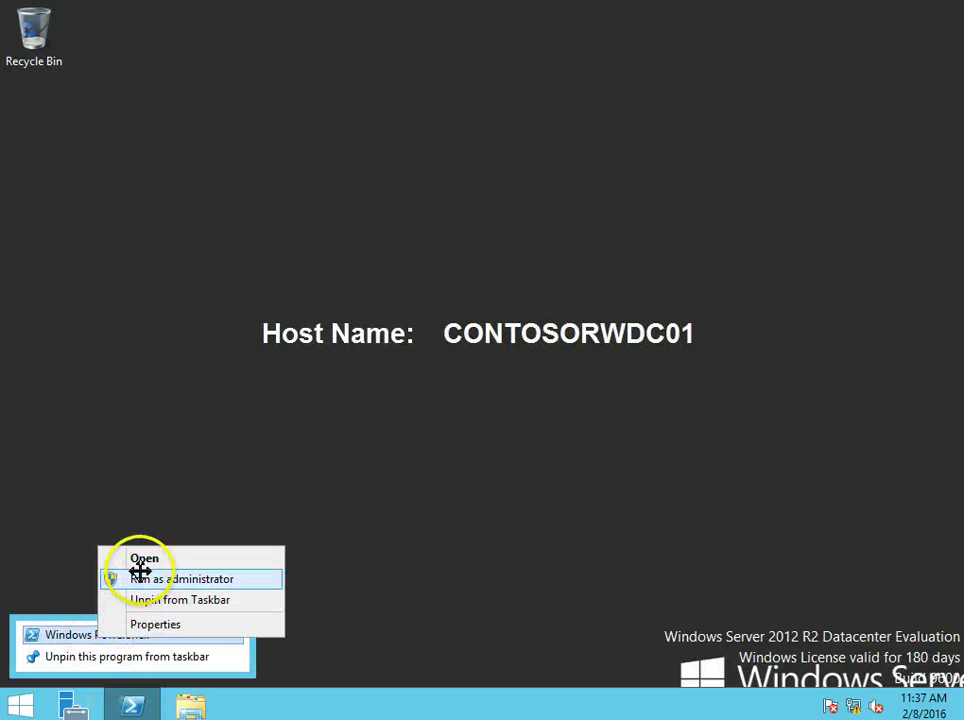
left_click(140, 575)
left_click(134, 183)
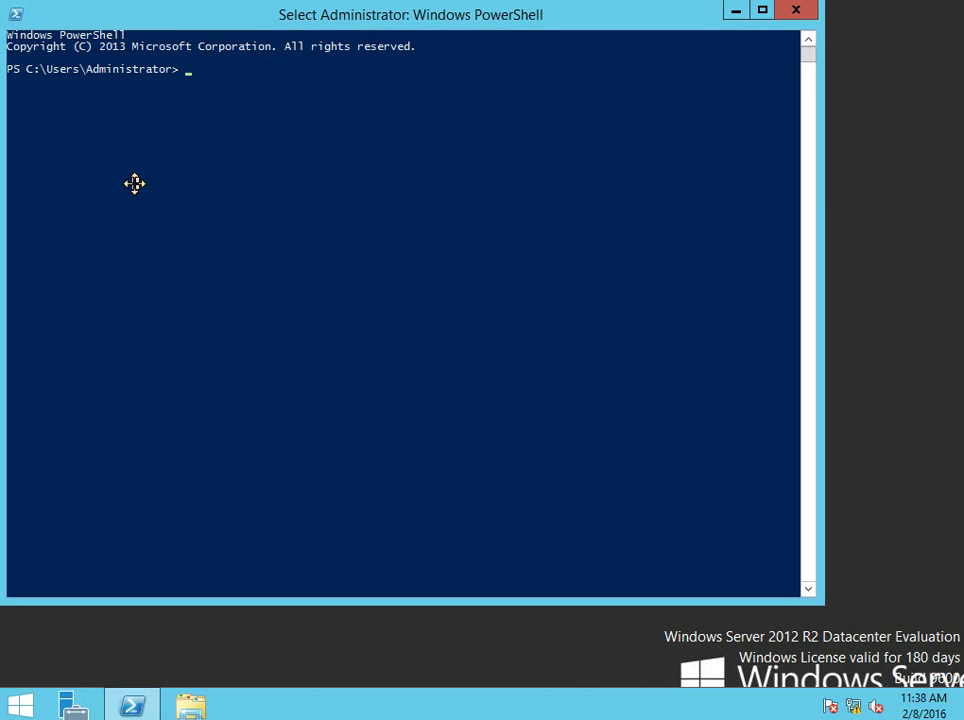
Create a KDS root key backdated by 10 hours by running Add-KDSRootKey -EffectiveTime ((get-date).addhours(-10)).
type("Add-A")
key("BackSpace")
type("KDSRootKey")
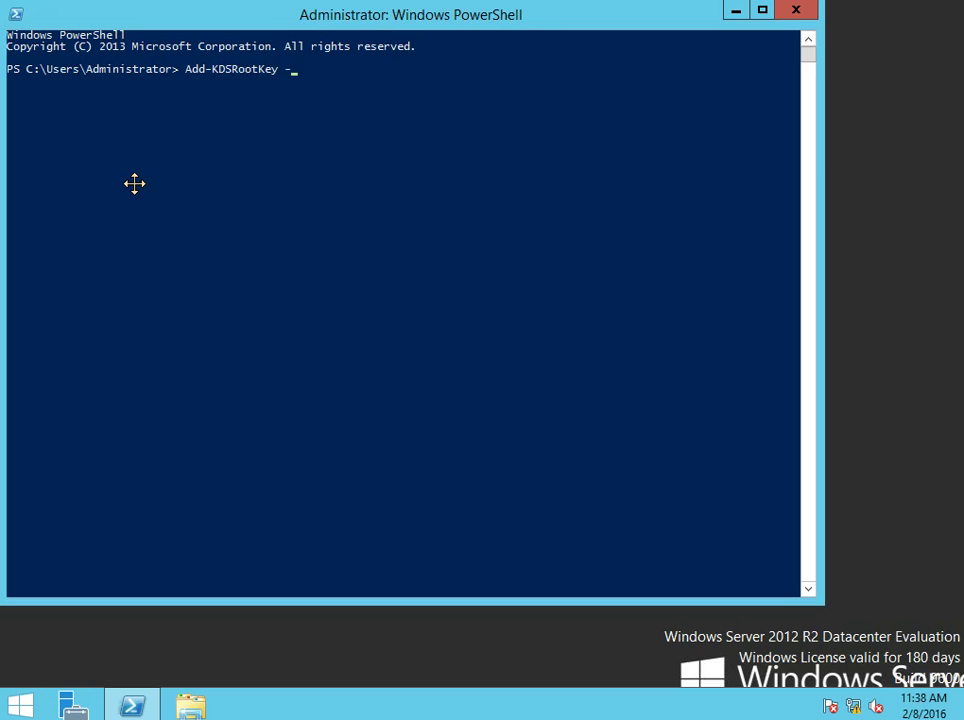
type(" -EffectiveIme")
key("BackSpace")
key("BackSpace")
key("BackSpace")
type("Imm")
key("Tab")
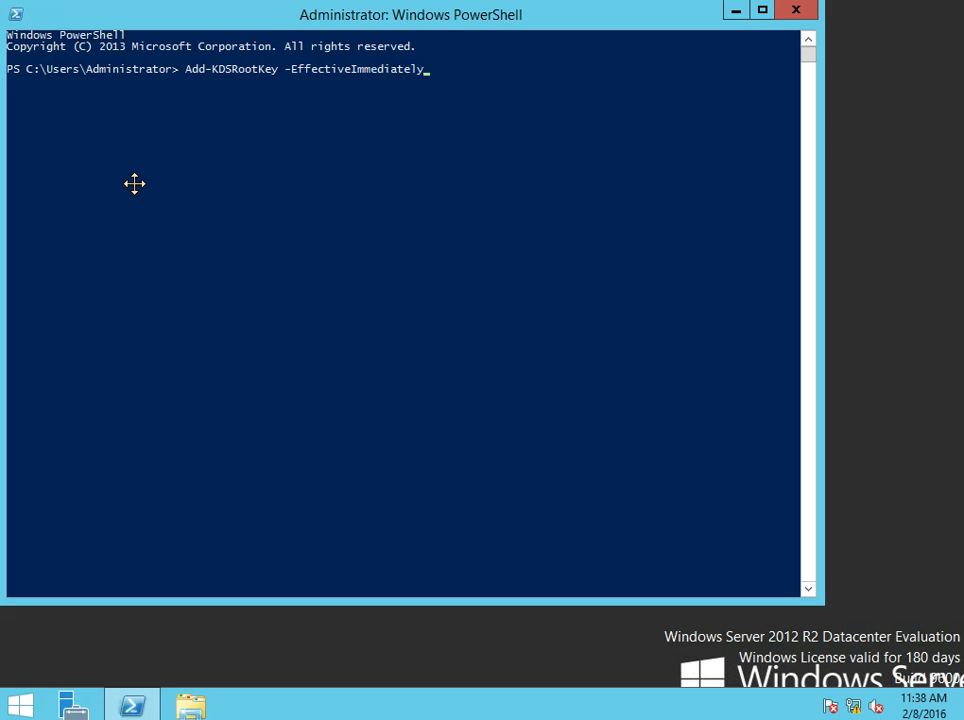
key("BackSpace")
key("BackSpace")
key("BackSpace")
key("BackSpace")
key("BackSpace")
key("BackSpace")
key("BackSpace")
key("BackSpace")
key("BackSpace")
key("BackSpace")
key("BackSpace")
type("Time ((get-date).addhours")
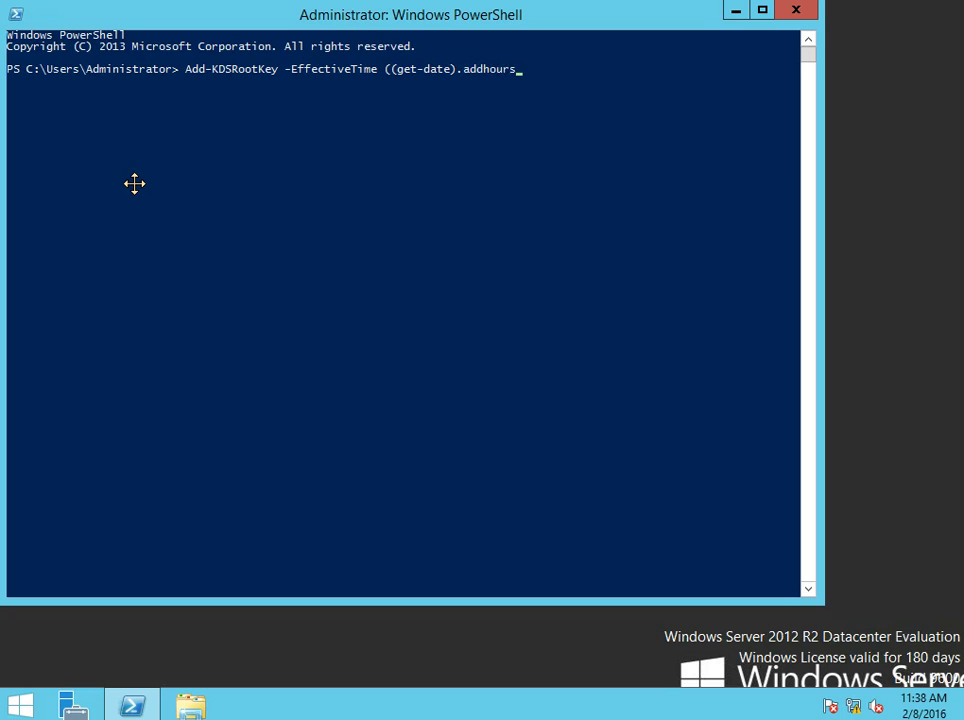
type("(-10))")
key("Return")
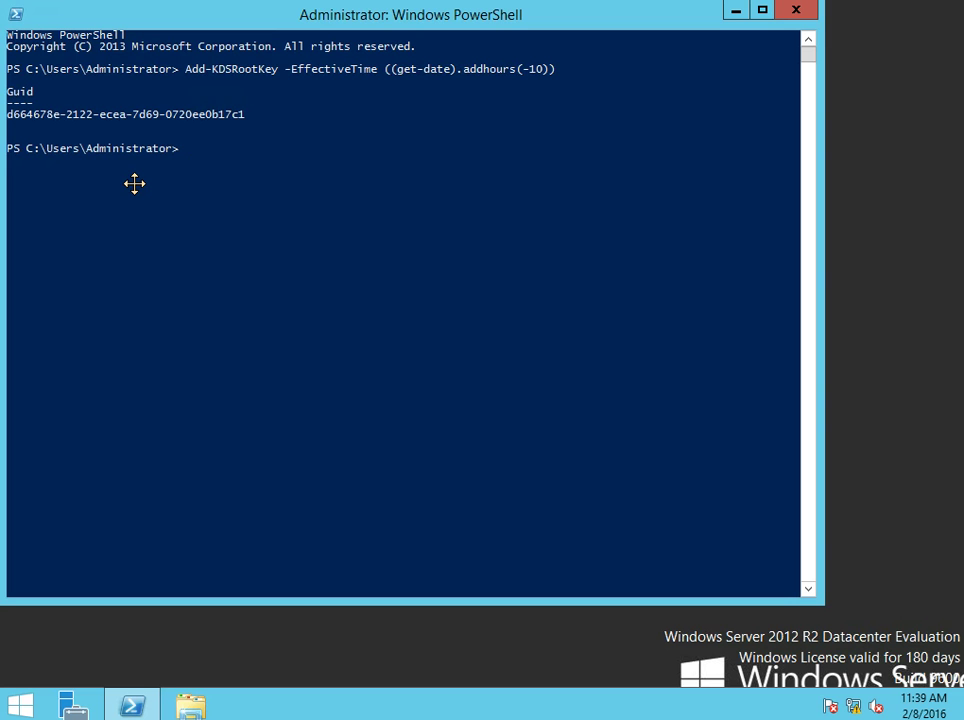
Create the managed service account by running New-ADServiceAccount -Name gmsatest -DNSHostName contosorwdc01.contoso.com.
type("New-ADS")
key("Tab")
type("-Name gmsatest -DNDS")
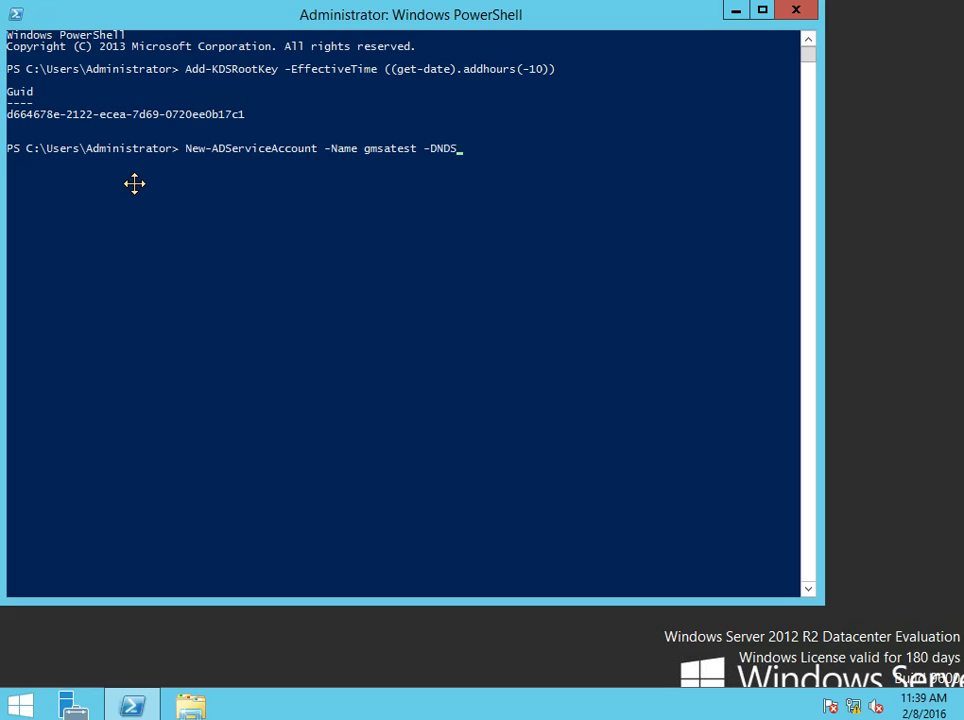
key("BackSpace")
key("BackSpace")
type("SH")
key("Tab")
type("contoso")
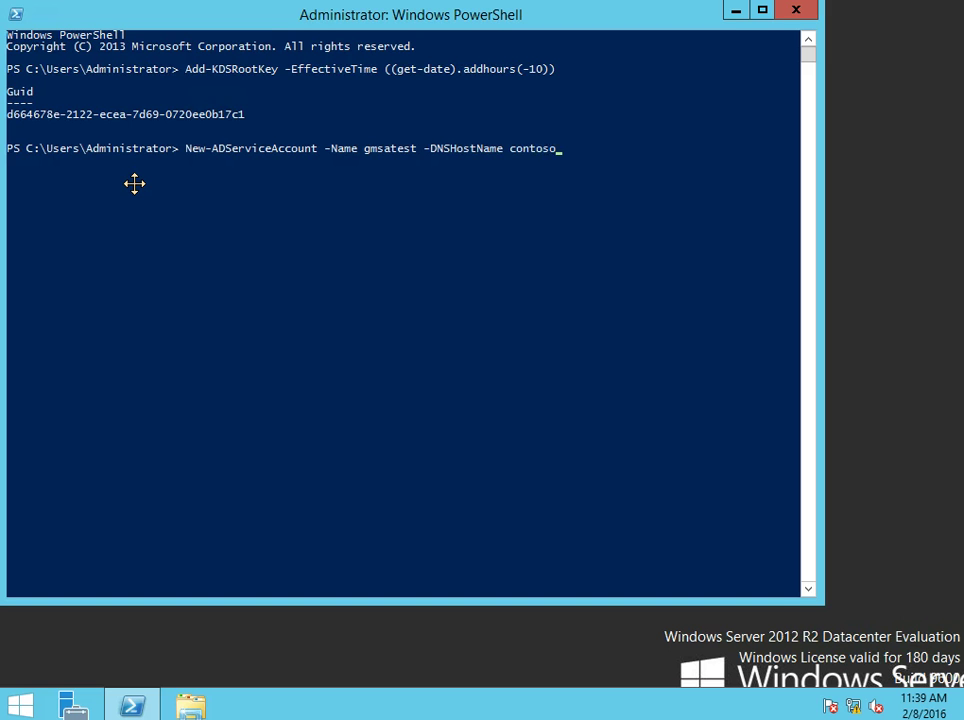
type("rwdc01.contoso")
key("BackSpace")
key("BackSpace")
type("oso.com")
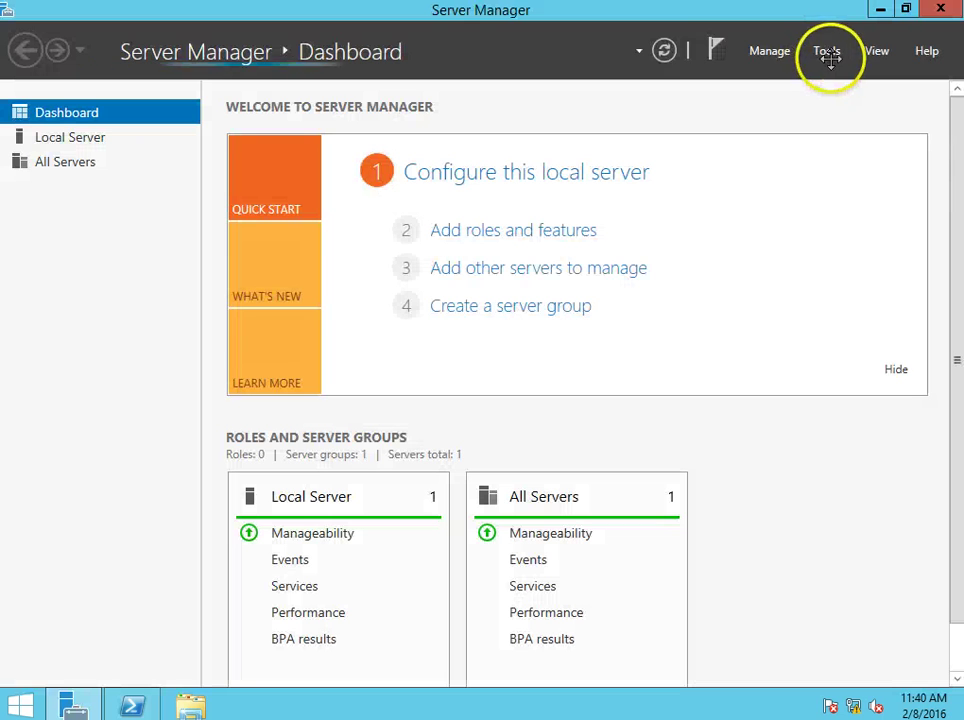
Open Active Directory Administrative Center from Server Manager and go to the Managed Service Accounts container under contoso (local).
left_click(827, 52)
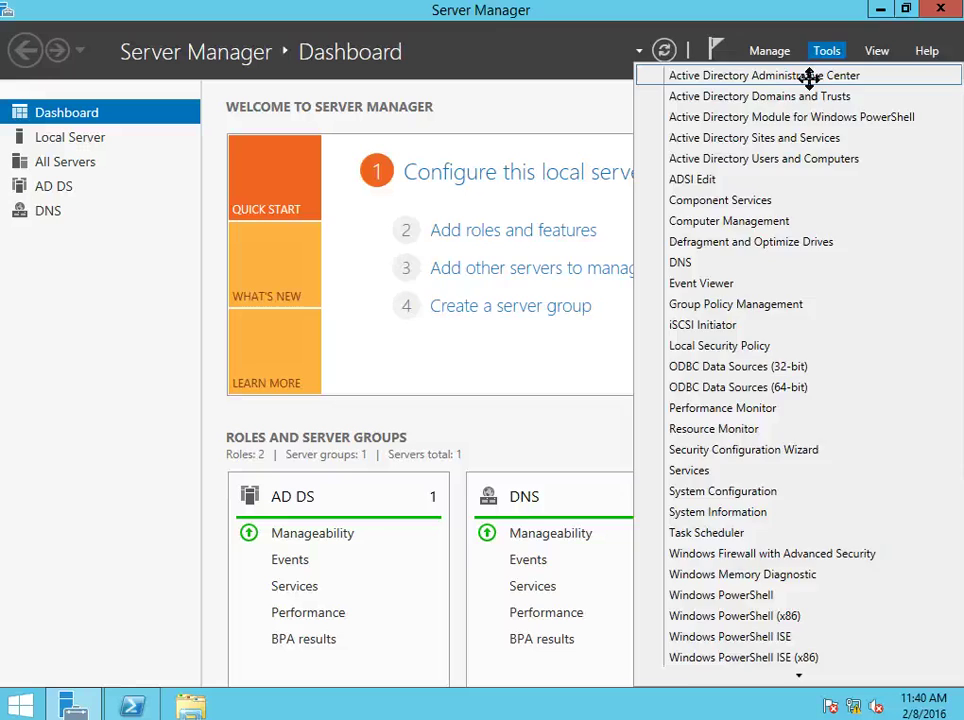
left_click(809, 76)
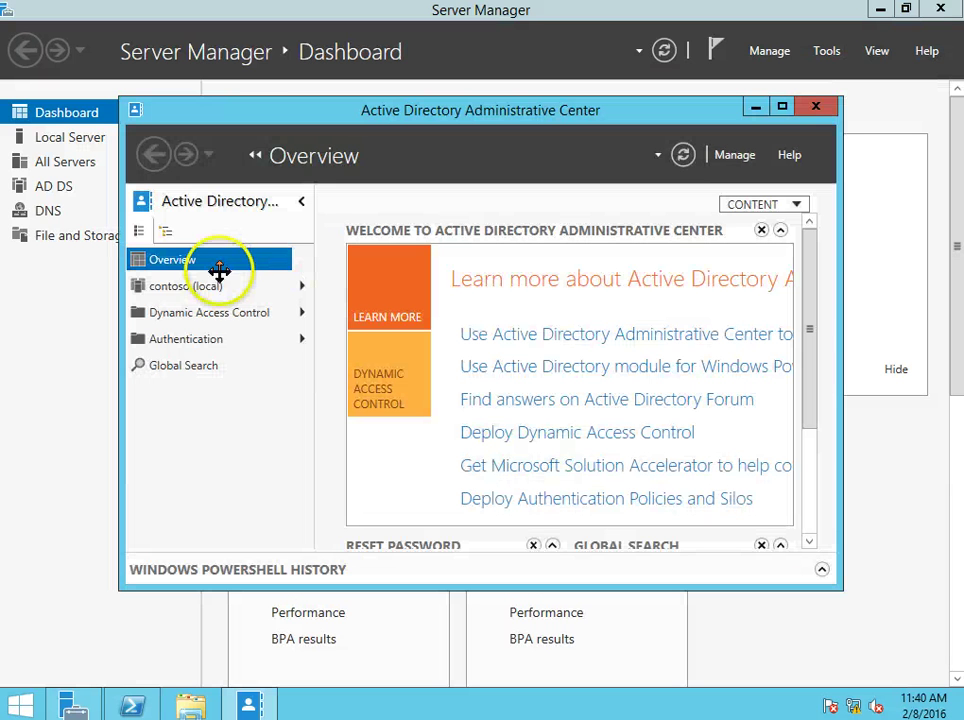
left_click(288, 287)
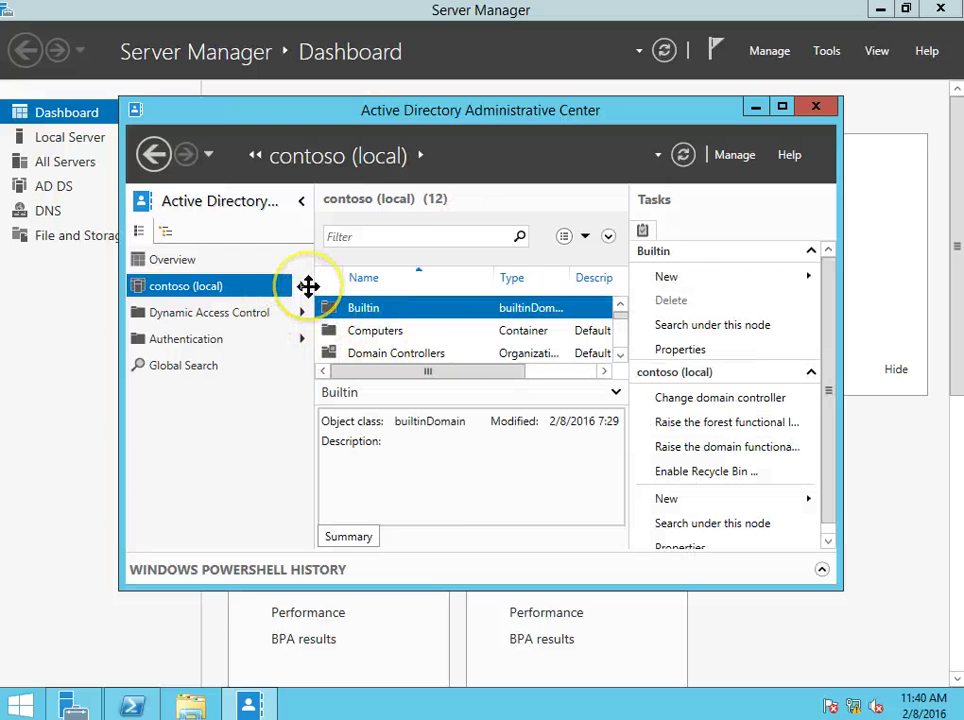
left_click(308, 286)
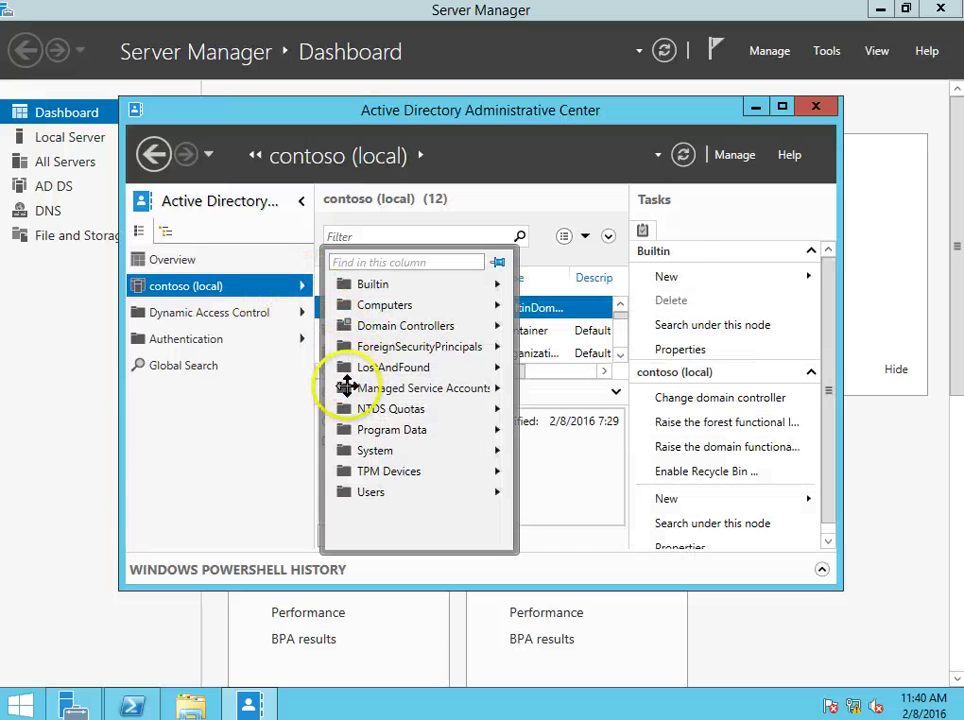
left_click(346, 388)
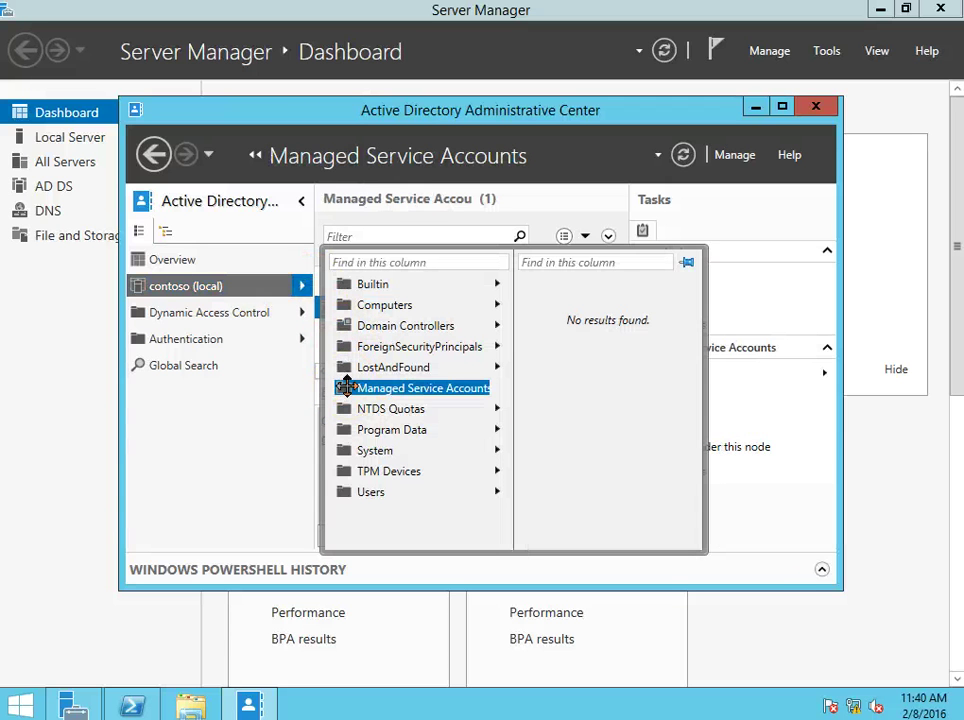
left_click(476, 388)
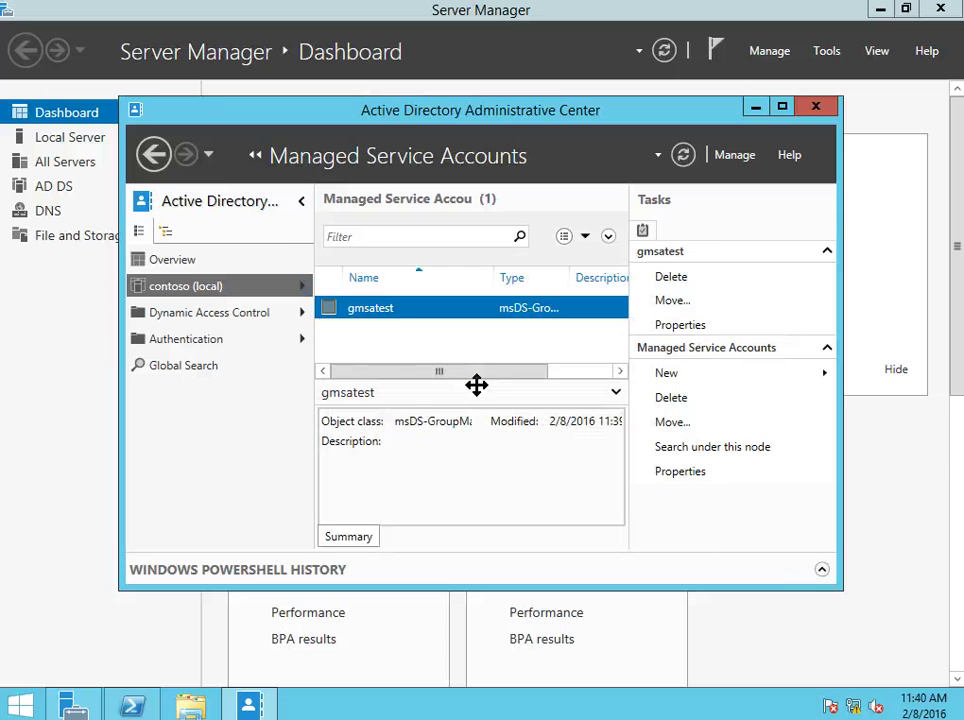
Open the properties of the gmsatest account and maximize the window.
right_click(374, 309)
left_click(405, 362)
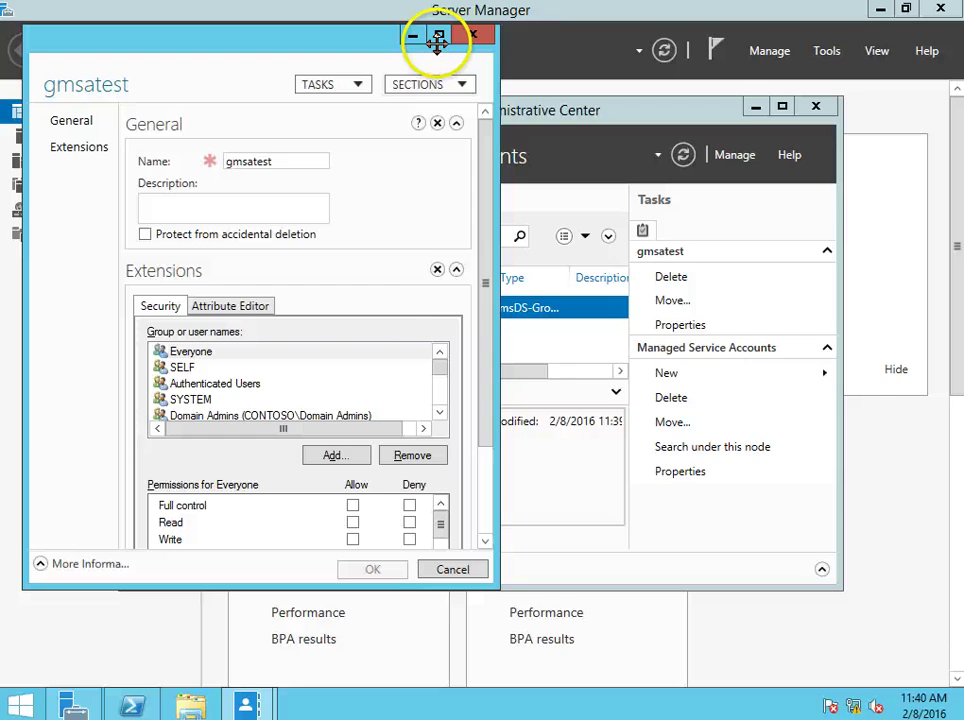
left_click(437, 37)
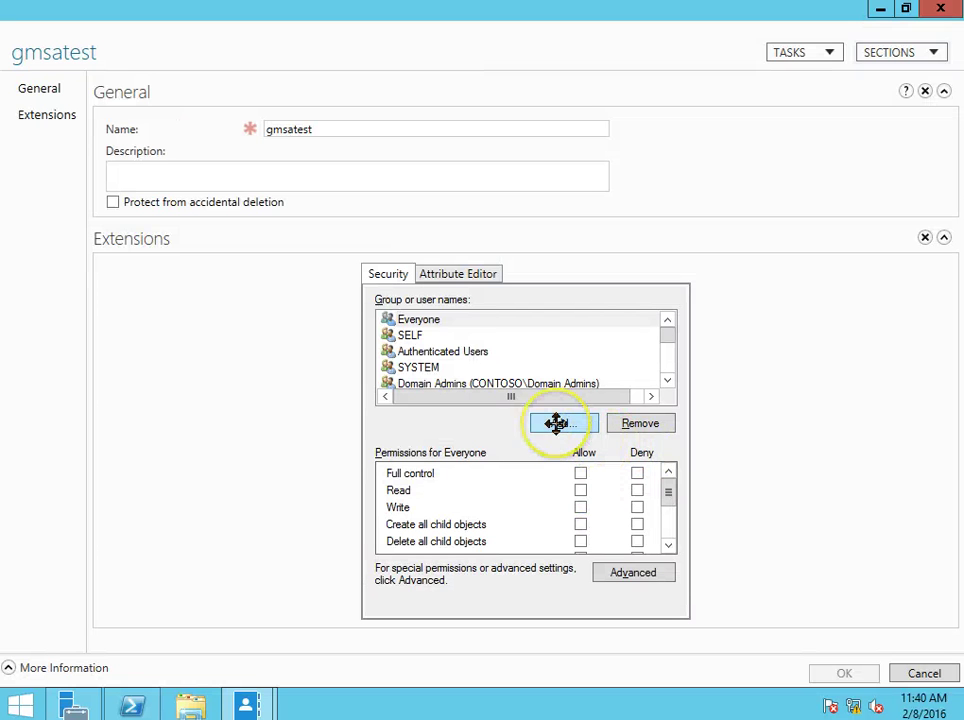
Start adding a security principal to gmsatest's permissions and limit the advanced search to the Computers object type.
left_click(556, 423)
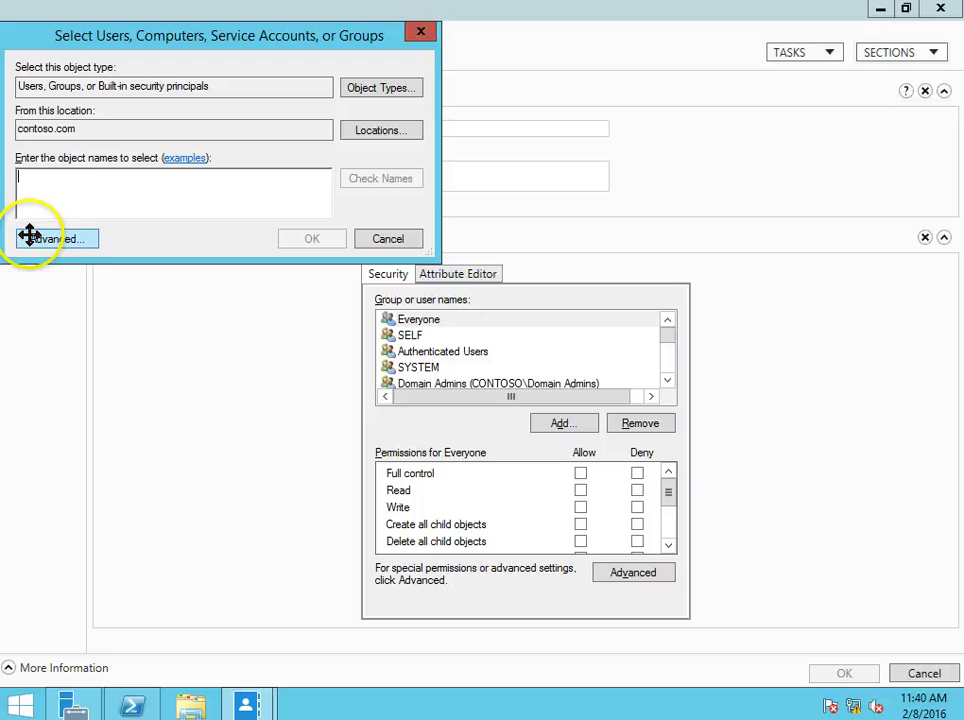
left_click(58, 237)
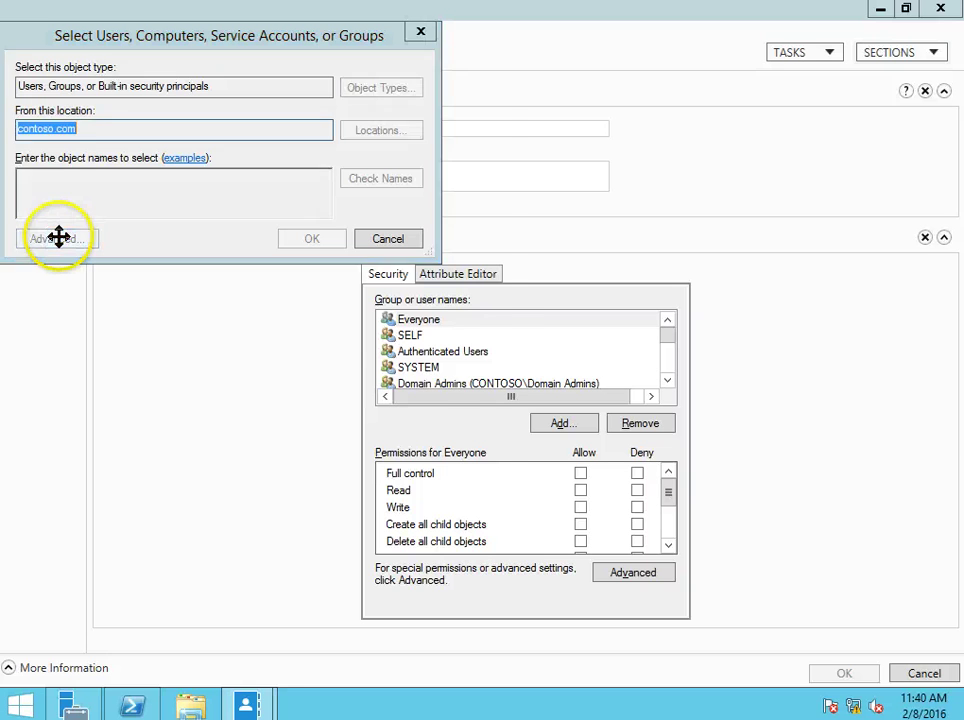
left_click(387, 114)
left_click(37, 234)
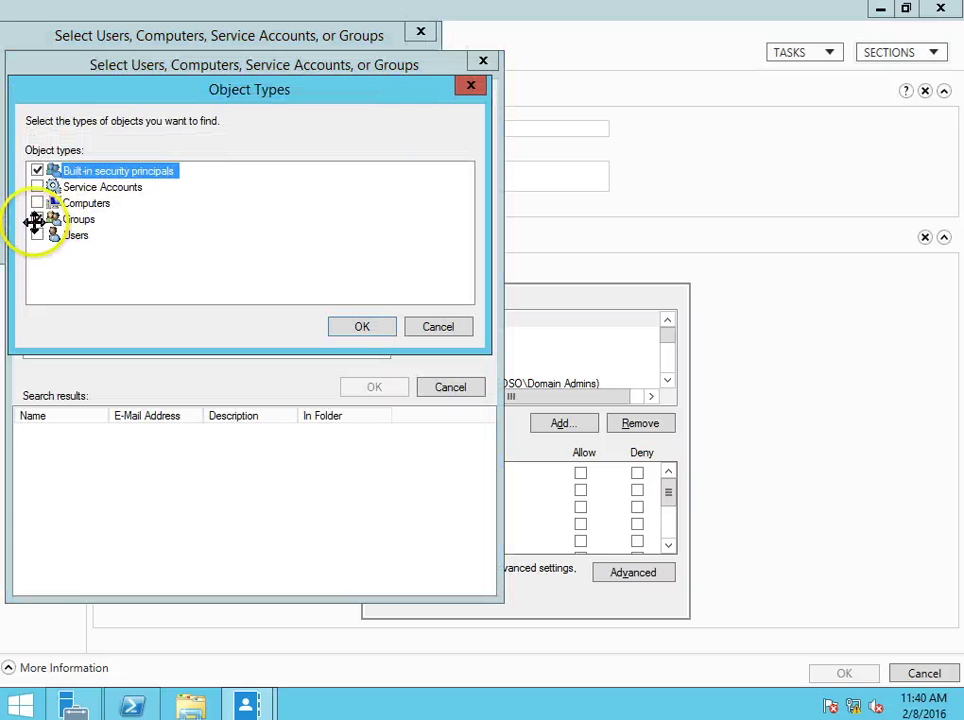
left_click(37, 219)
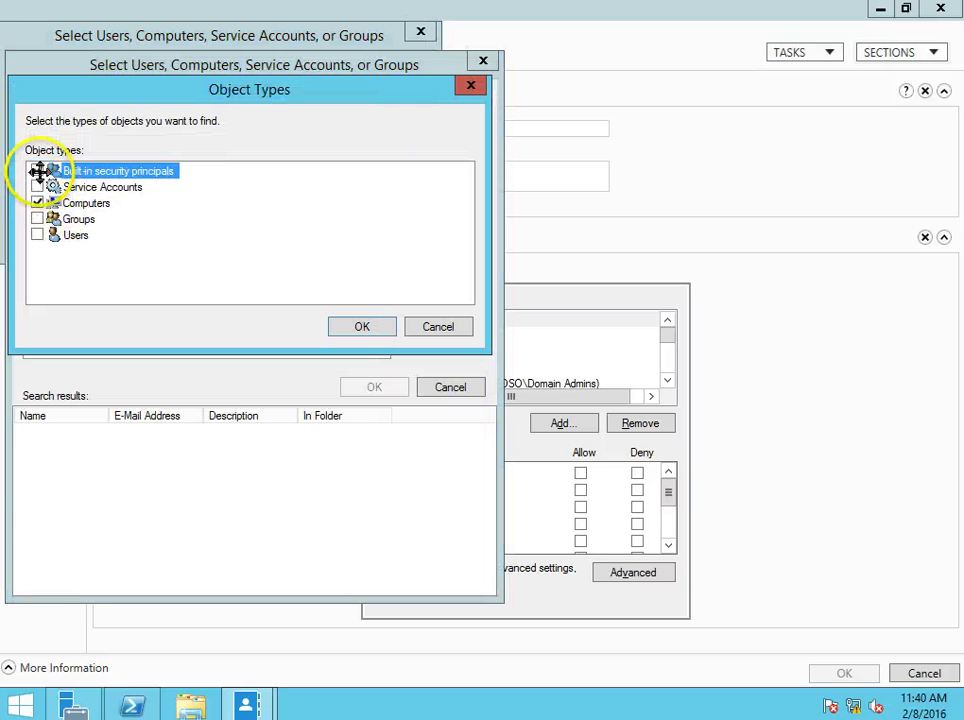
left_click(38, 171)
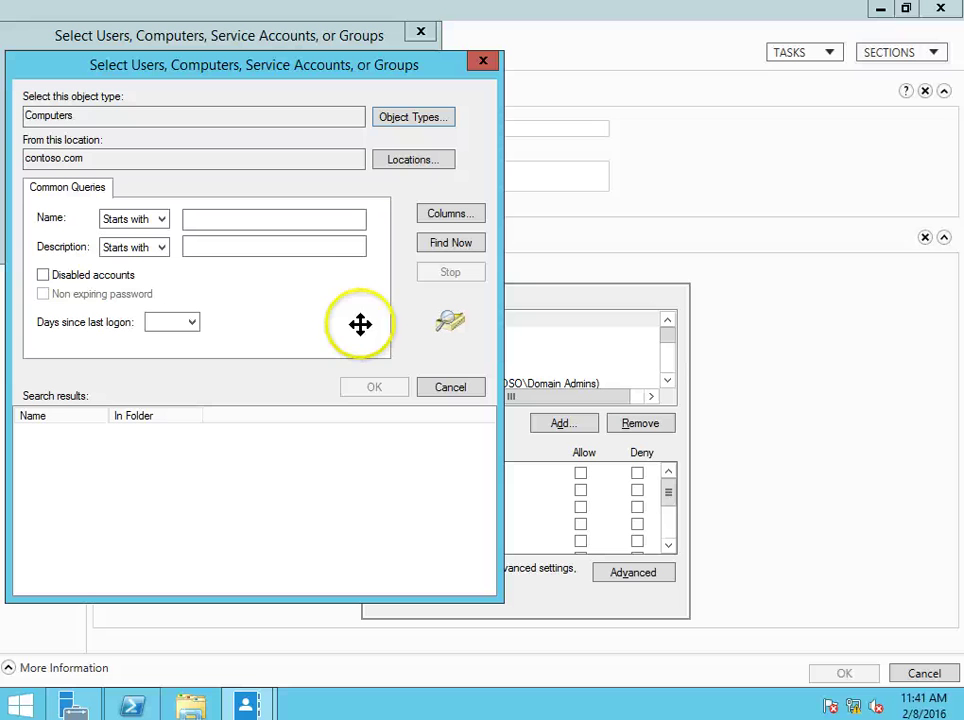
Find and add CONTOSORWDC01, CONTOSOSERVER01 and CONTOSOSERVER02 to the gmsatest security list, and save the account's properties.
left_click(432, 242)
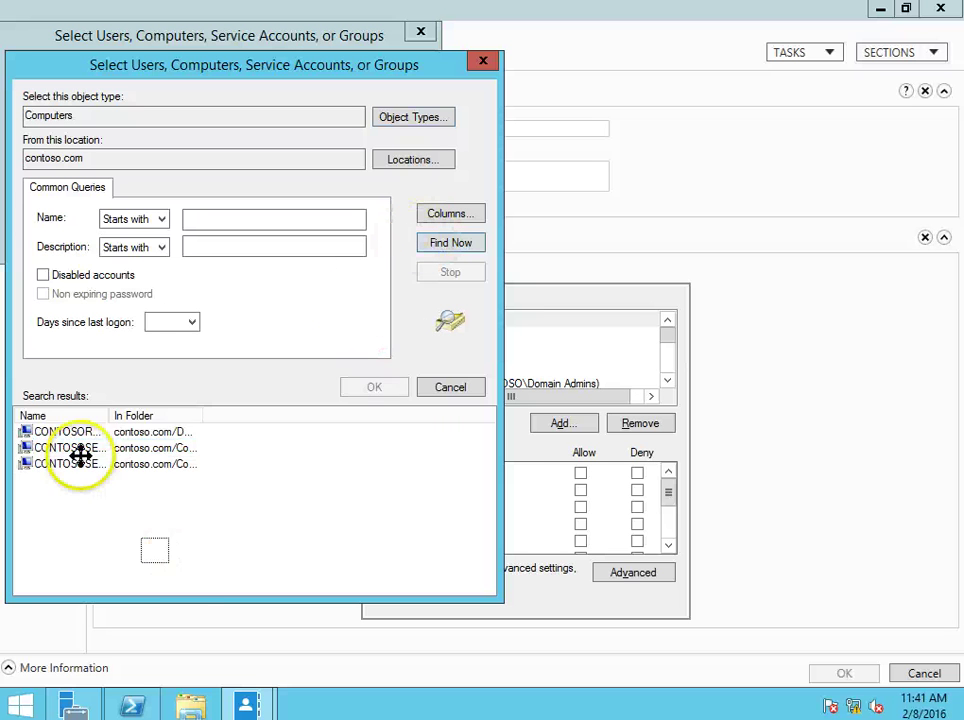
left_click_drag(80, 455, 70, 425)
left_click(384, 386)
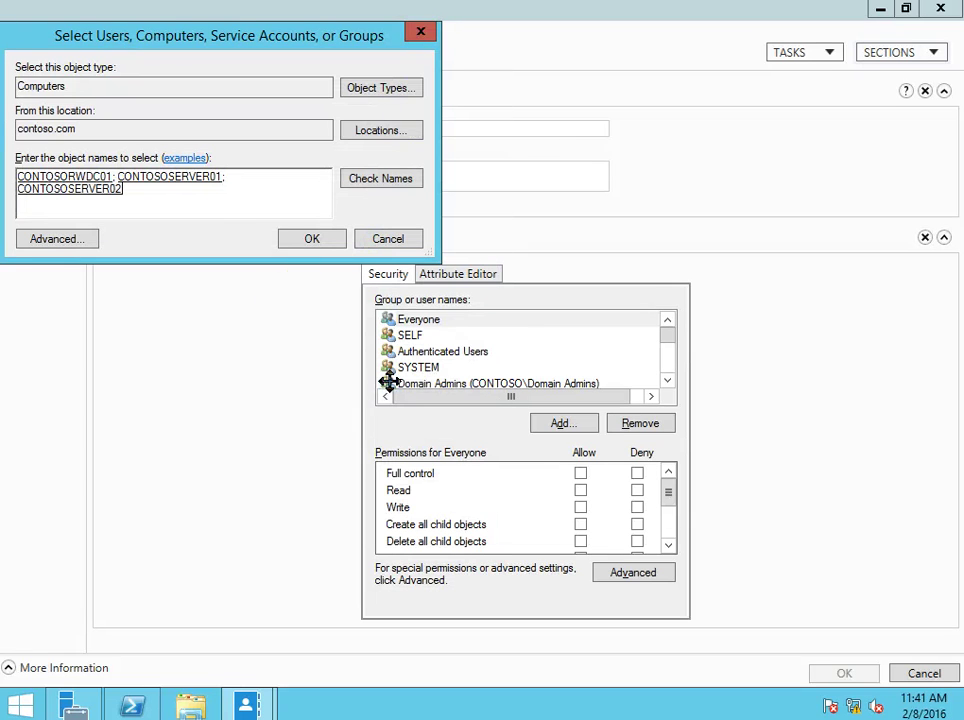
left_click(296, 237)
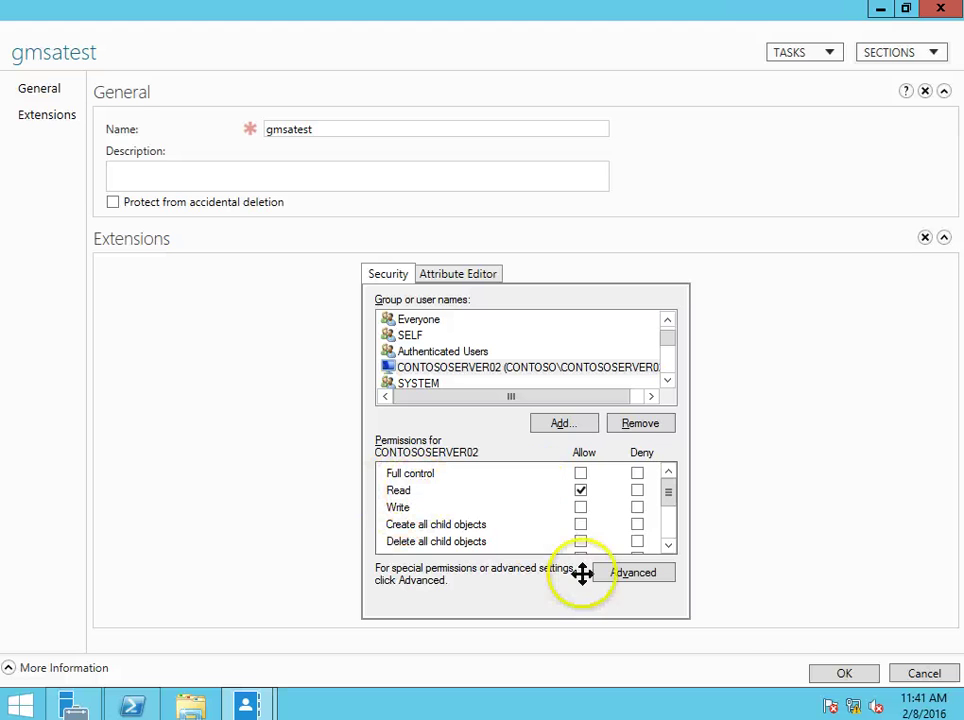
left_click(838, 673)
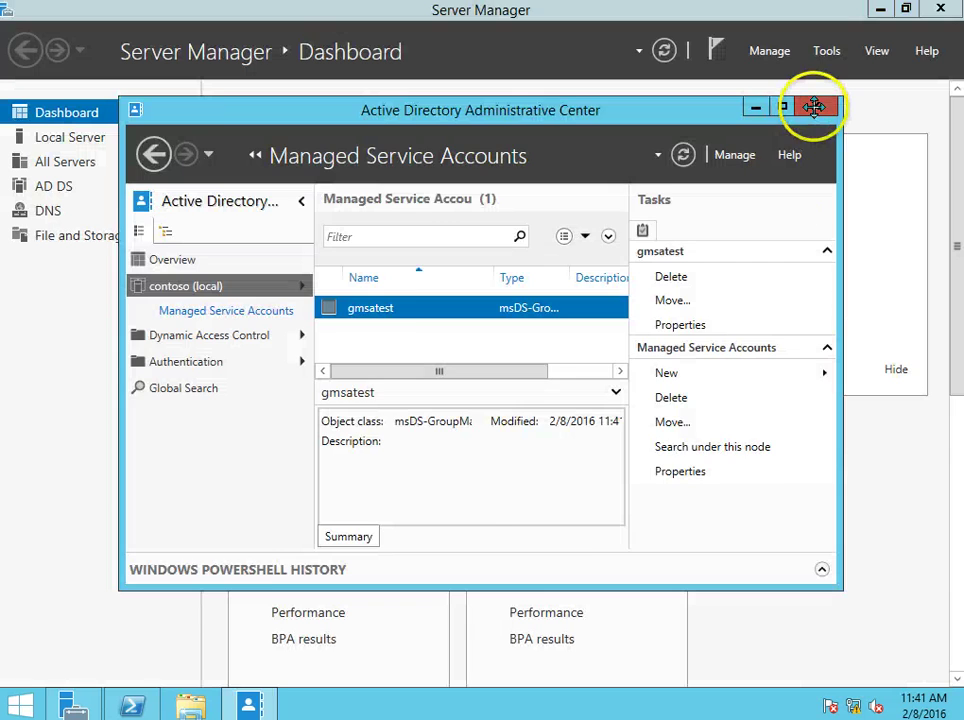
Close Active Directory Administrative Center.
left_click(814, 107)
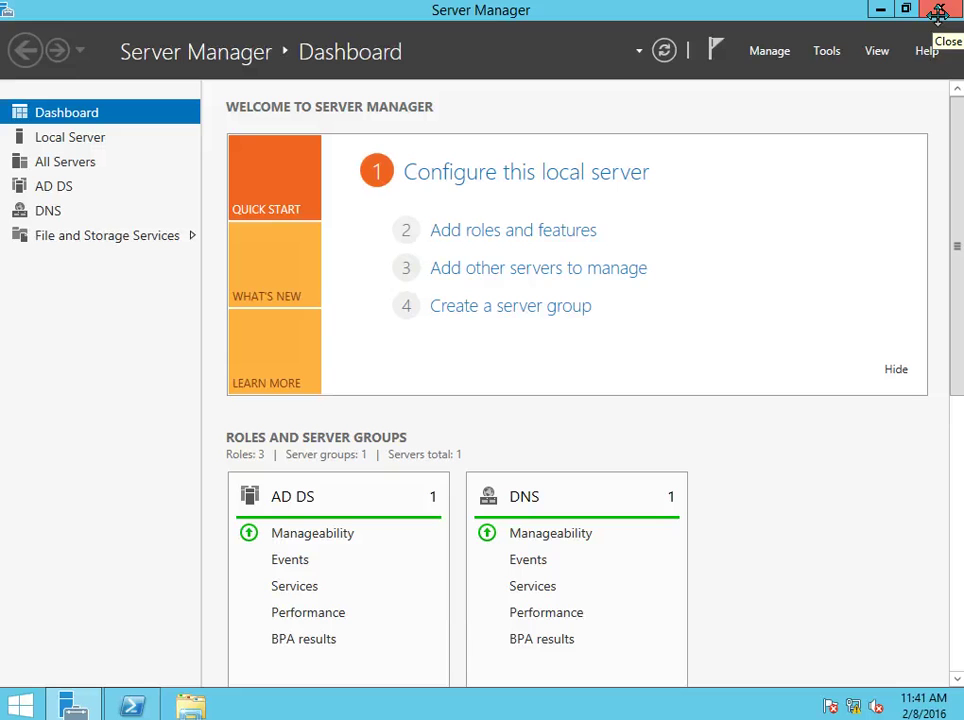
left_click(469, 43)
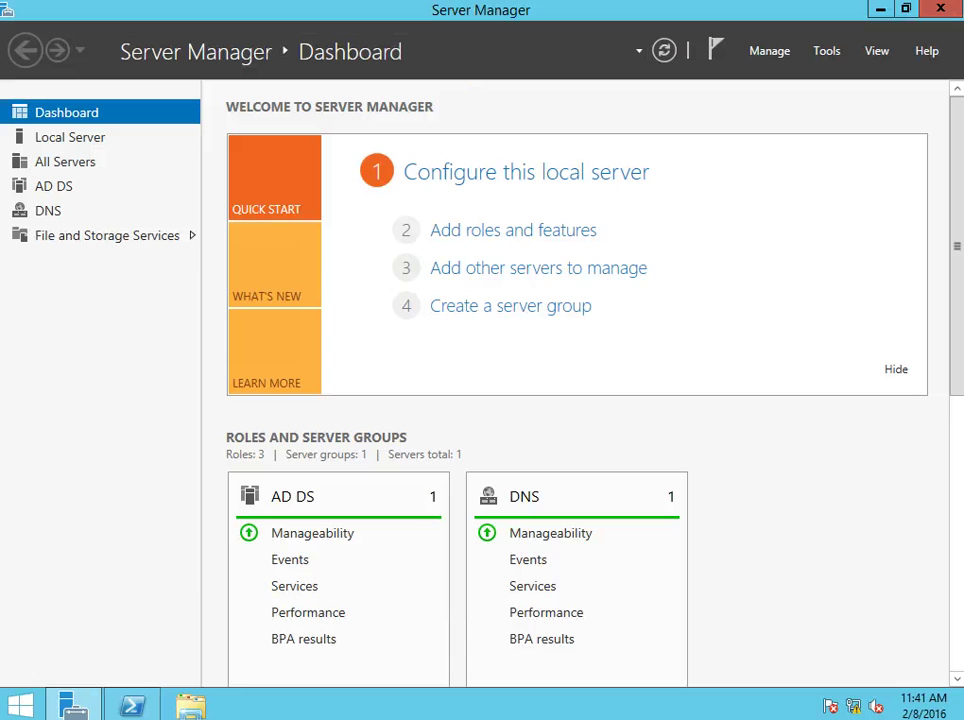
left_click(418, 26)
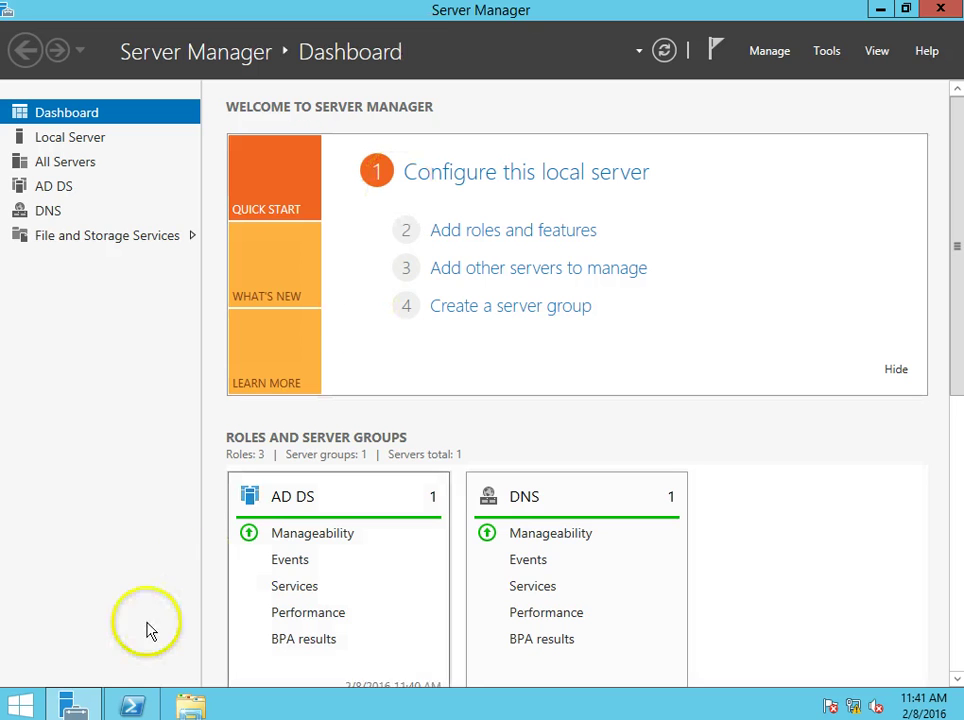
Switch to the PowerShell window and restart the server with shutdown /r, dismissing the sign-out notice.
left_click(128, 705)
left_click(223, 403)
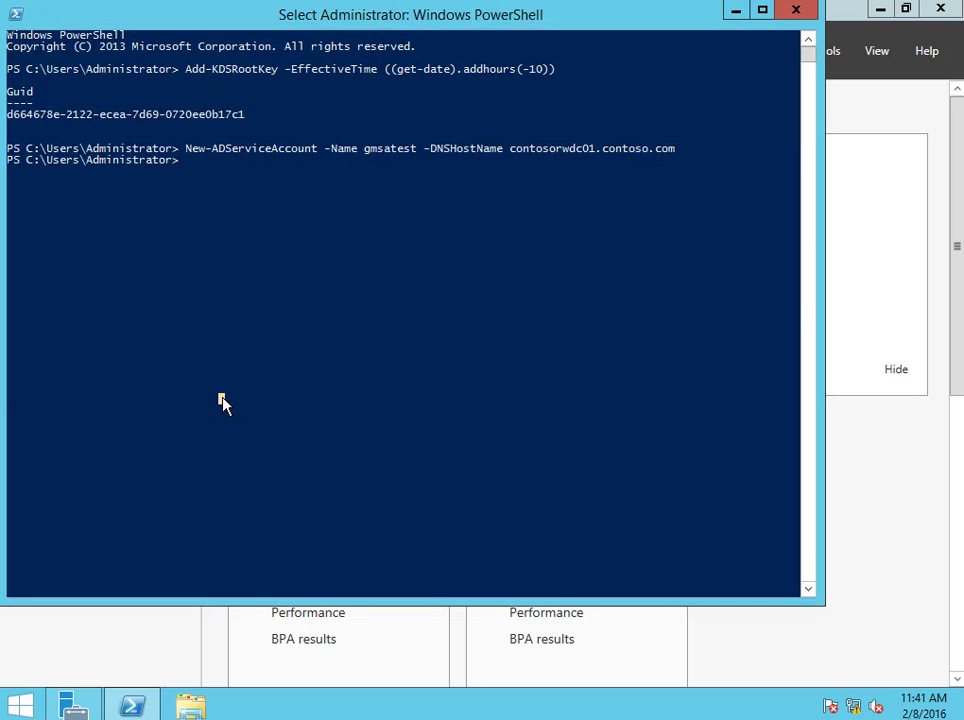
type("shutdown")
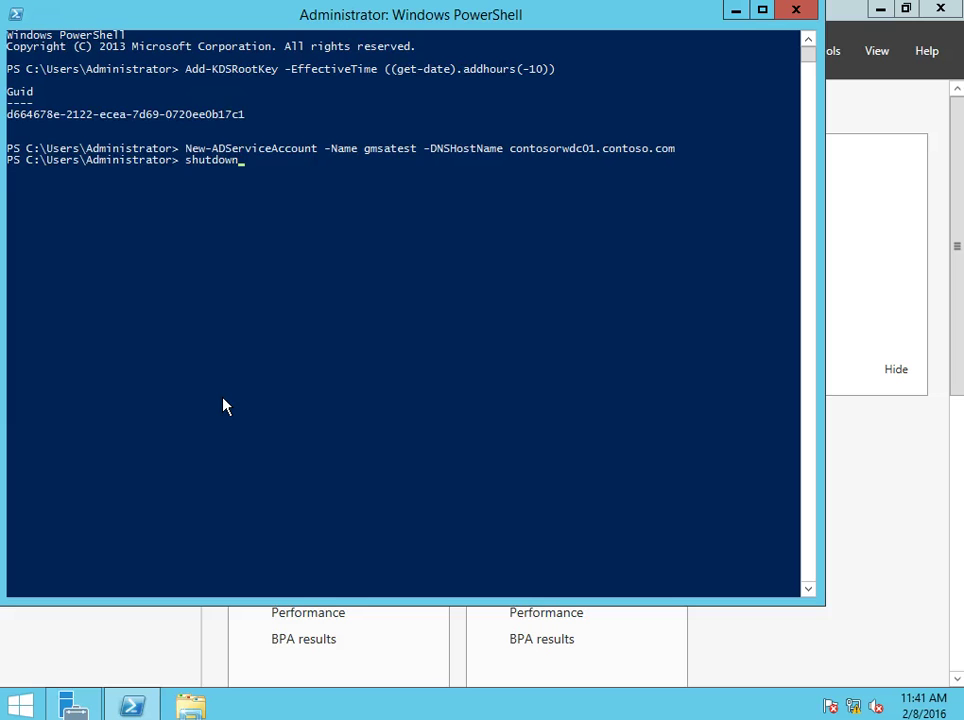
type(" /r")
key("Return")
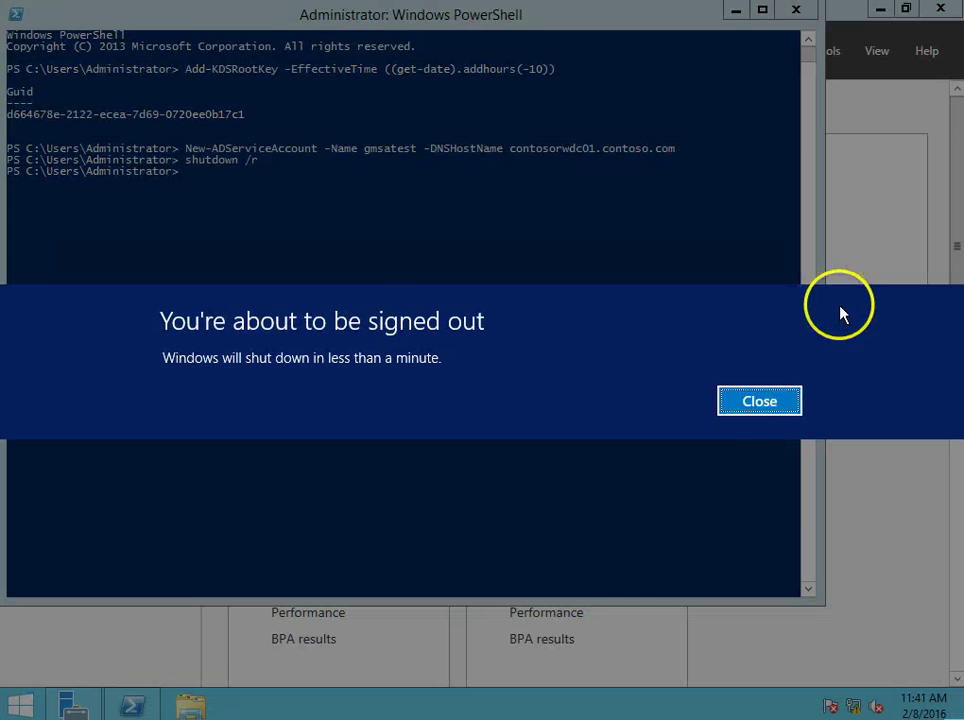
left_click(759, 400)
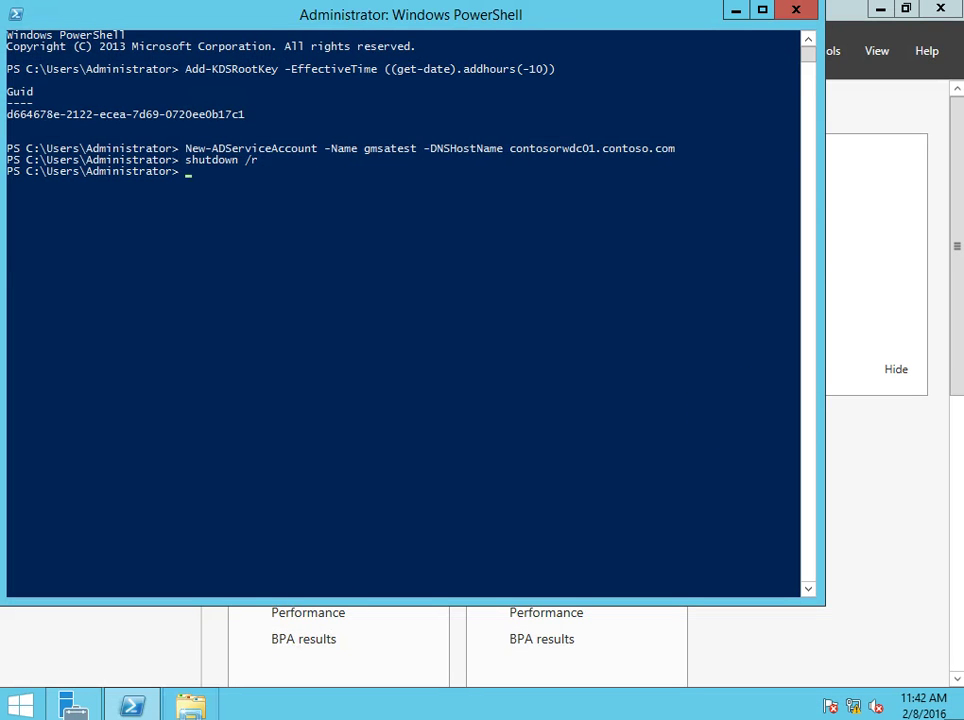
Start a Set-ADServiceAccount command for the identity gmsatest with the -PrincipalsAllowedToRetrieveManagedPassword parameter.
left_click(288, 359)
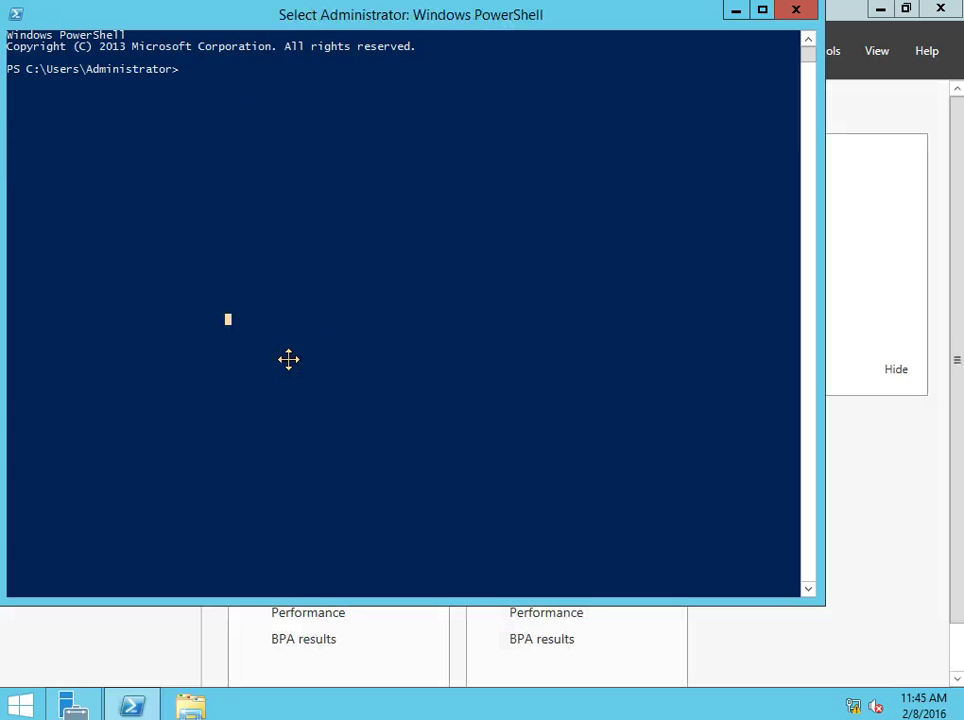
left_click(267, 328)
type("Set-AdSer")
key("Tab")
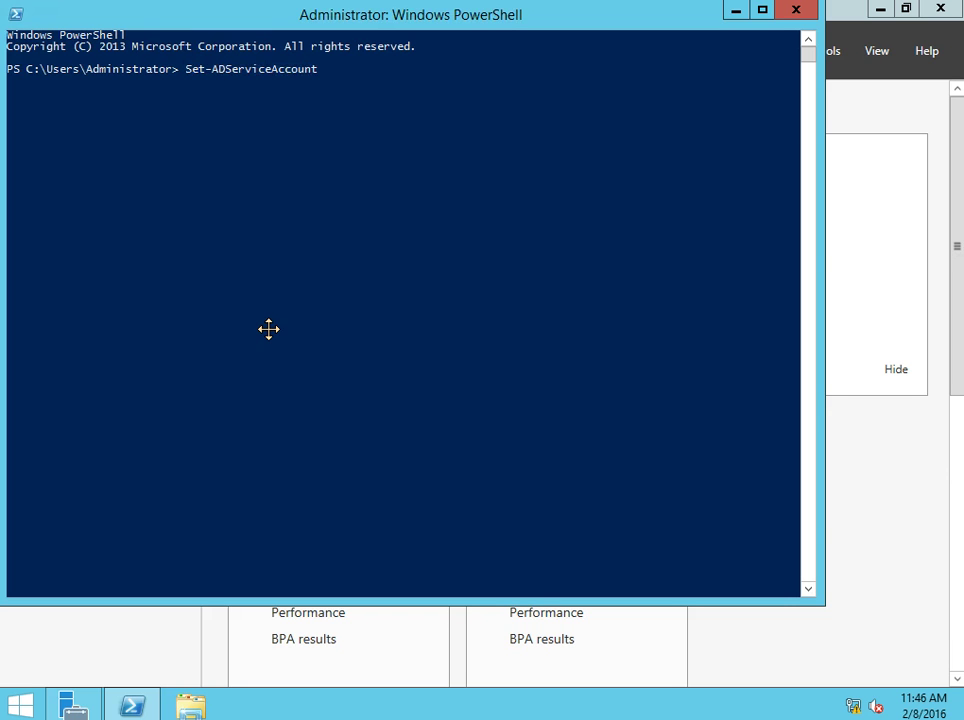
type("-Identity gmsatest -Prin")
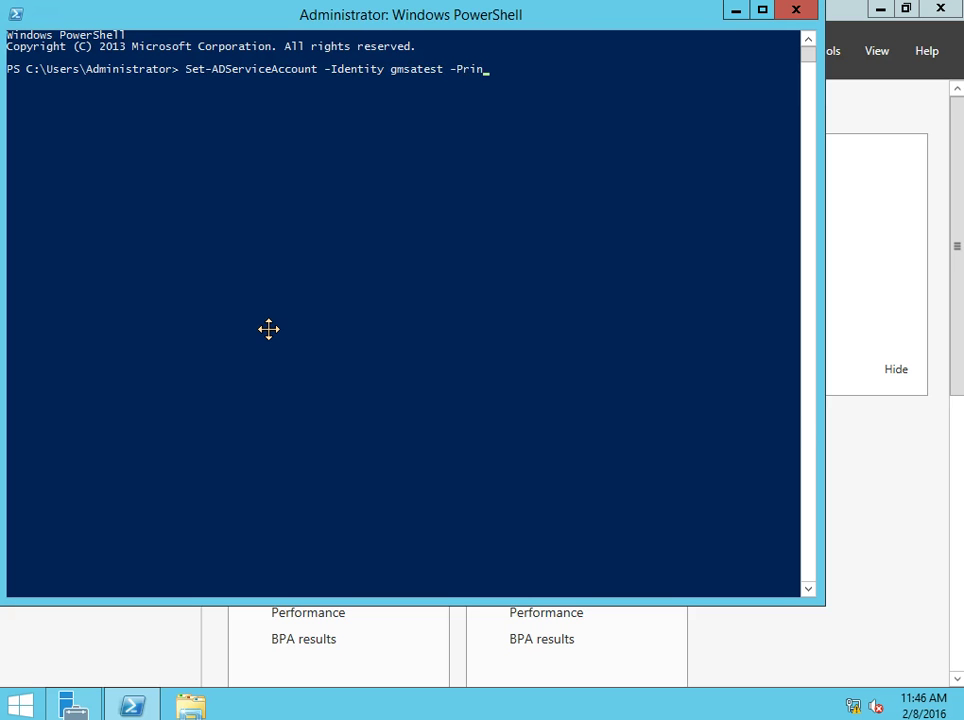
key("Tab")
key("Tab")
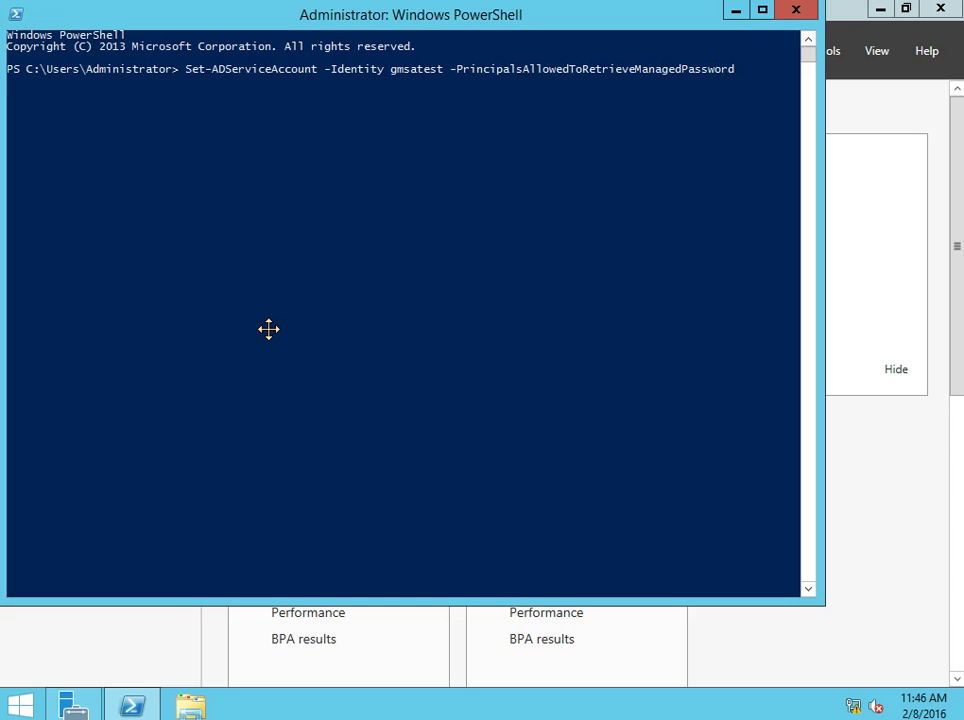
Supply contosorwdc01$,contososerver01$,contososerver02$ as the principals allowed to retrieve the managed password and run the command.
type("cont")
type("oso")
type("rwdc")
type("01$")
type(",")
type("contoso")
type("server01$")
type(",contoso")
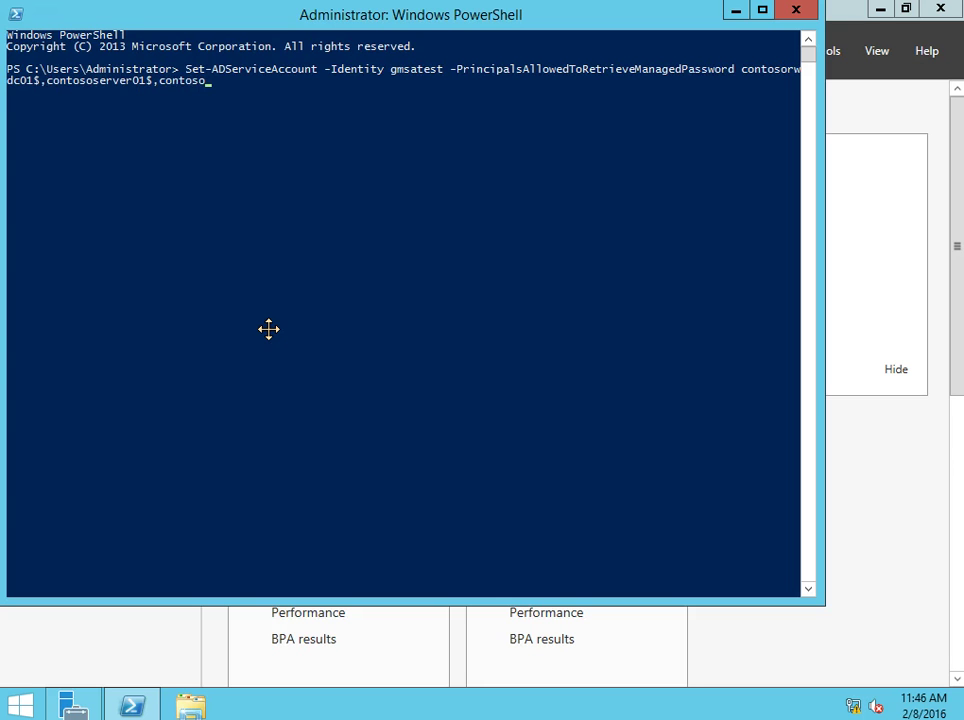
type("server02$")
key("Return")
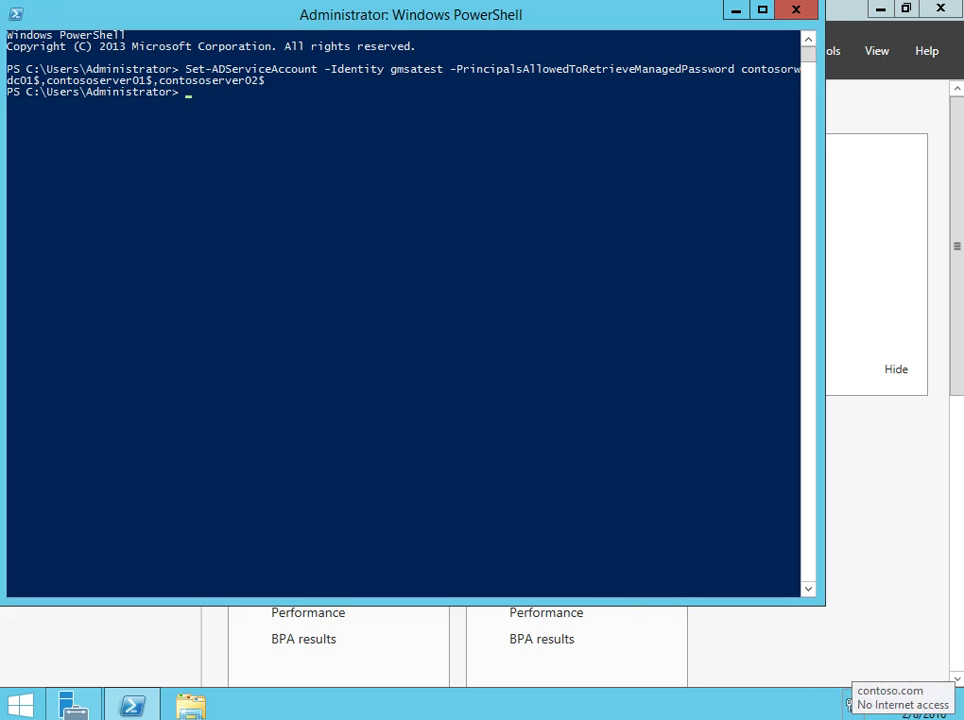
Open Windows PowerShell as administrator on the member server CONTOSOSERVER01.
left_click(74, 706)
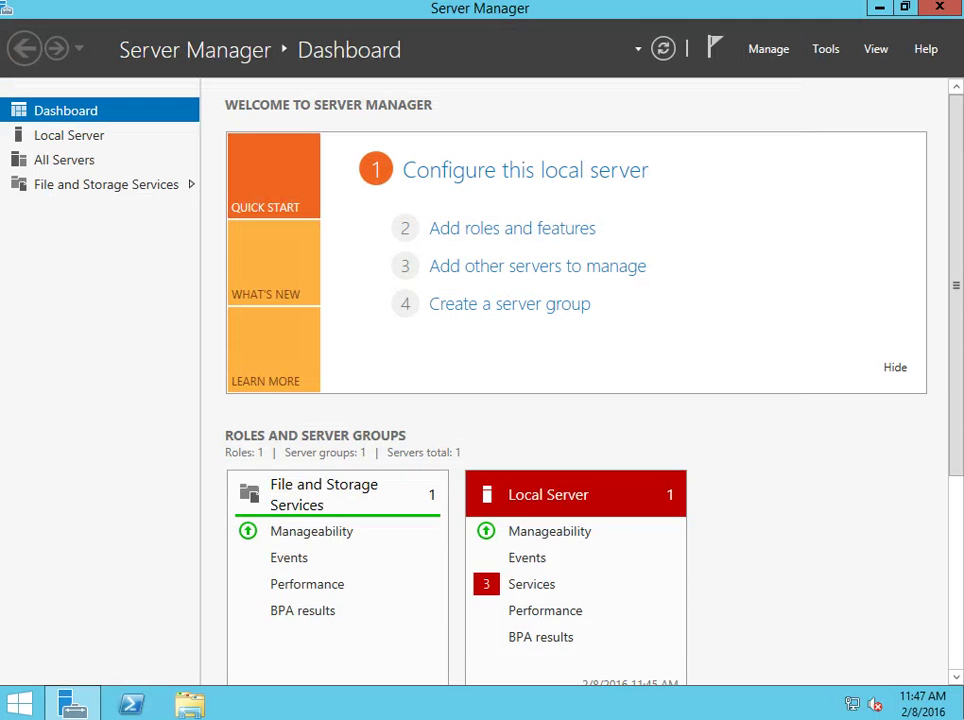
right_click(131, 705)
right_click(88, 632)
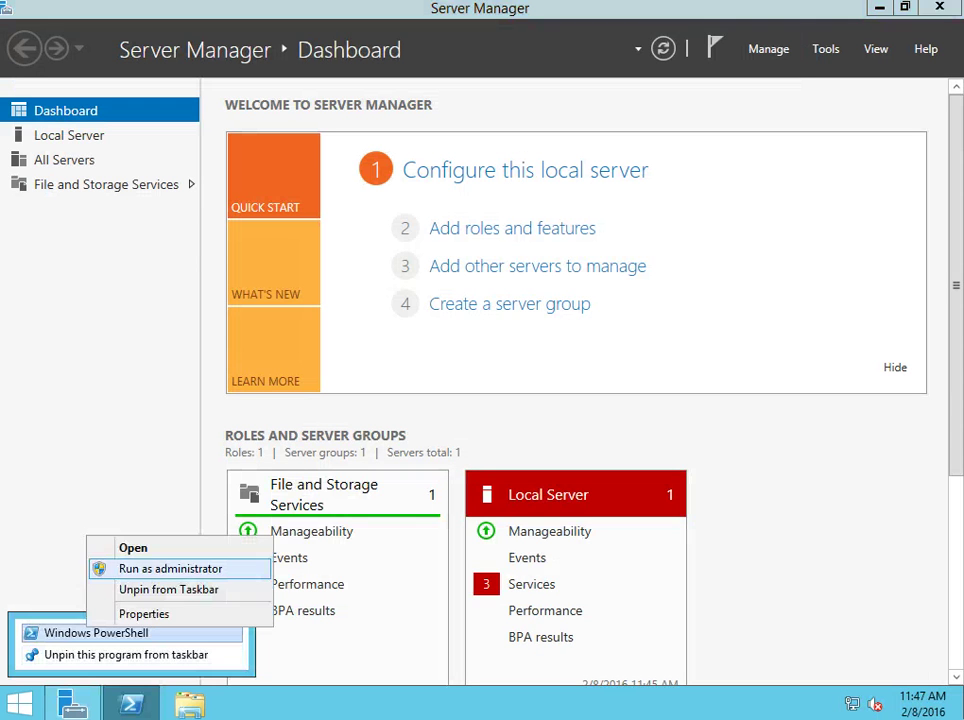
left_click(170, 568)
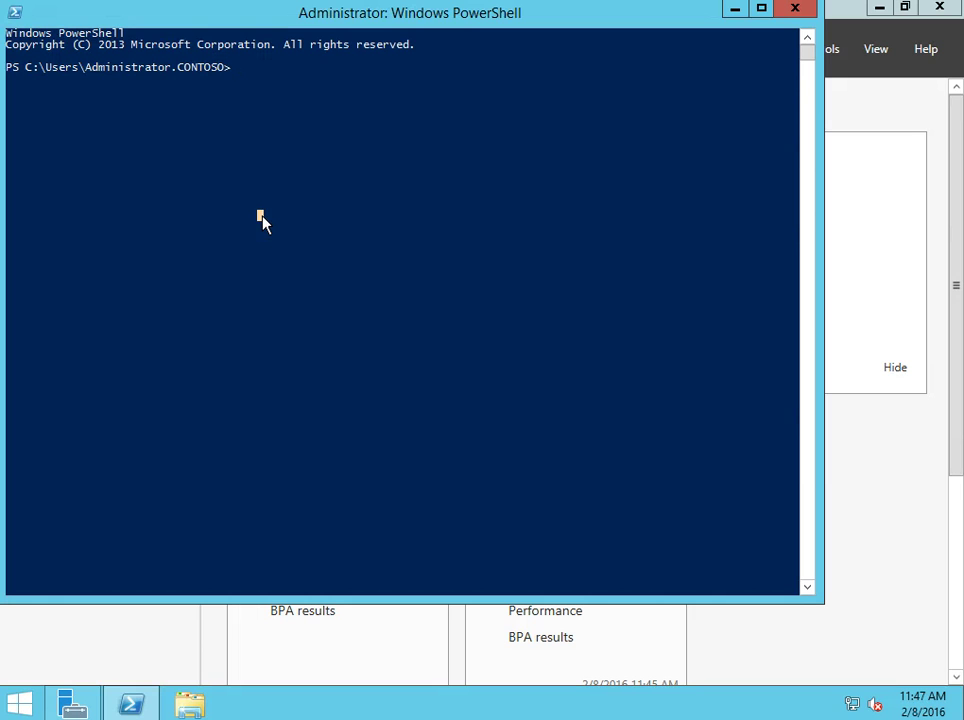
Try to install the managed service account by running Install-AdServiceAccount -Identity gmsatest.
type("Install-AdServiceAc")
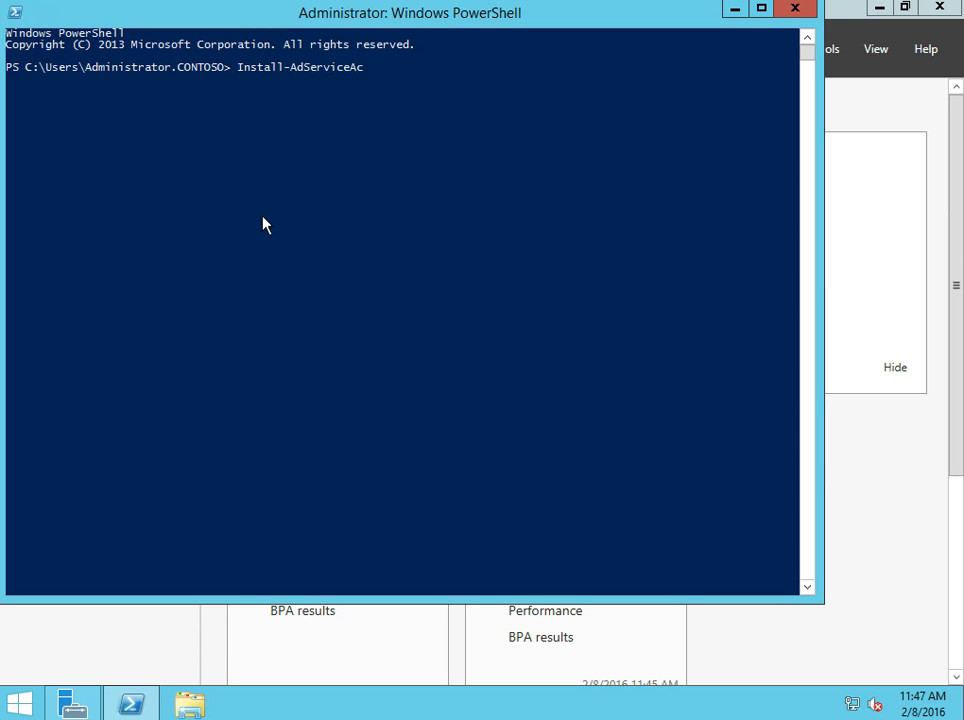
type("count -Identity gm")
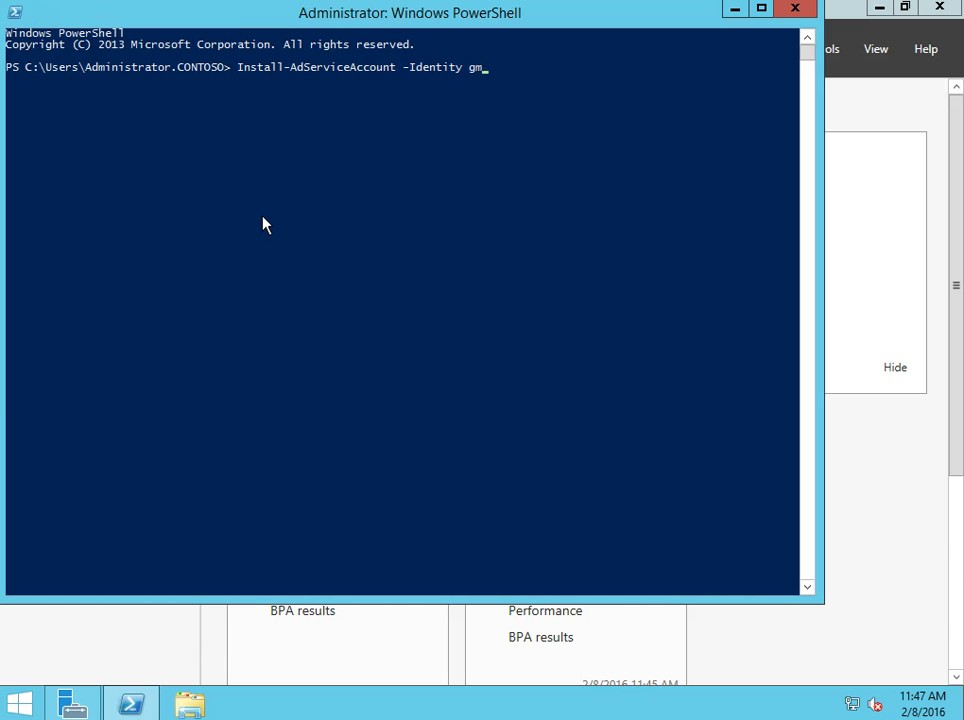
type("satest")
key("Return")
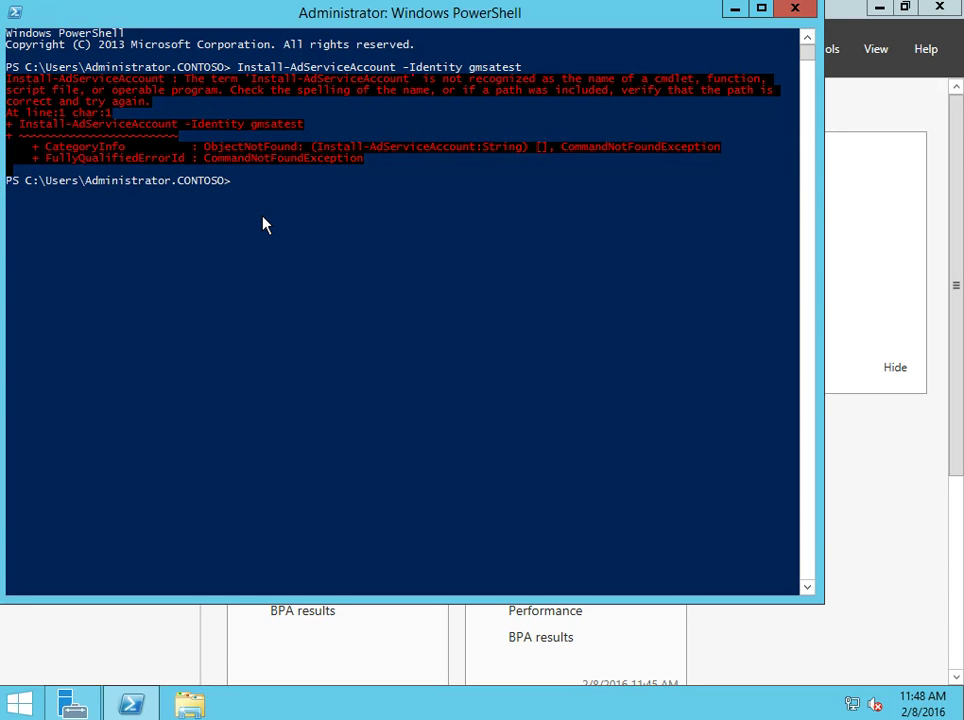
Install the remote server administration tools by running Install-WindowsFeature rsat.
type("install-windo")
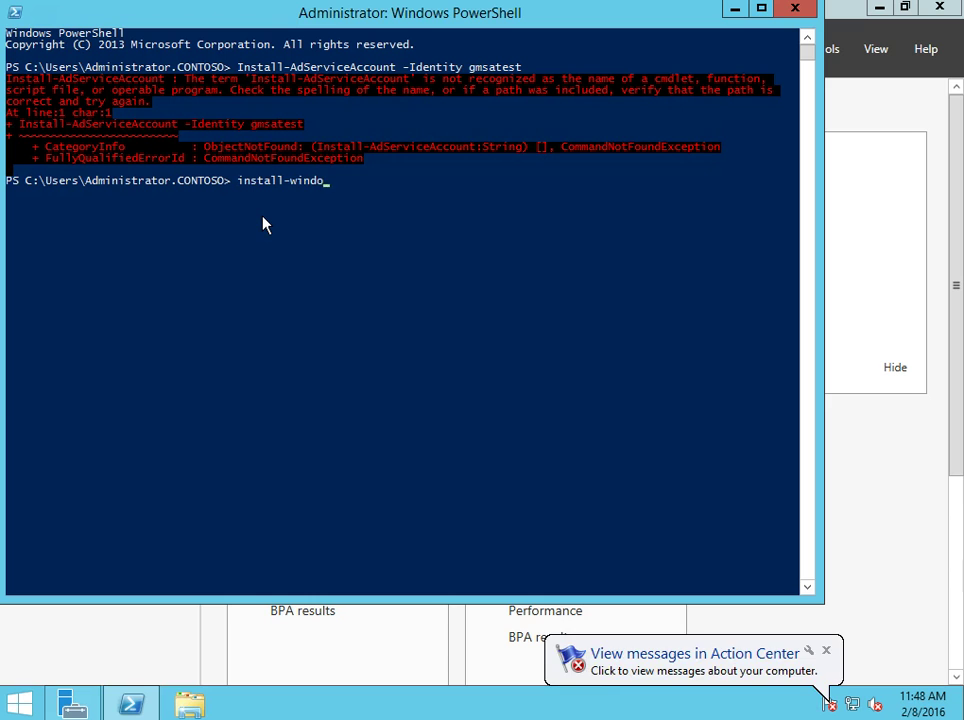
type("w")
key("Tab")
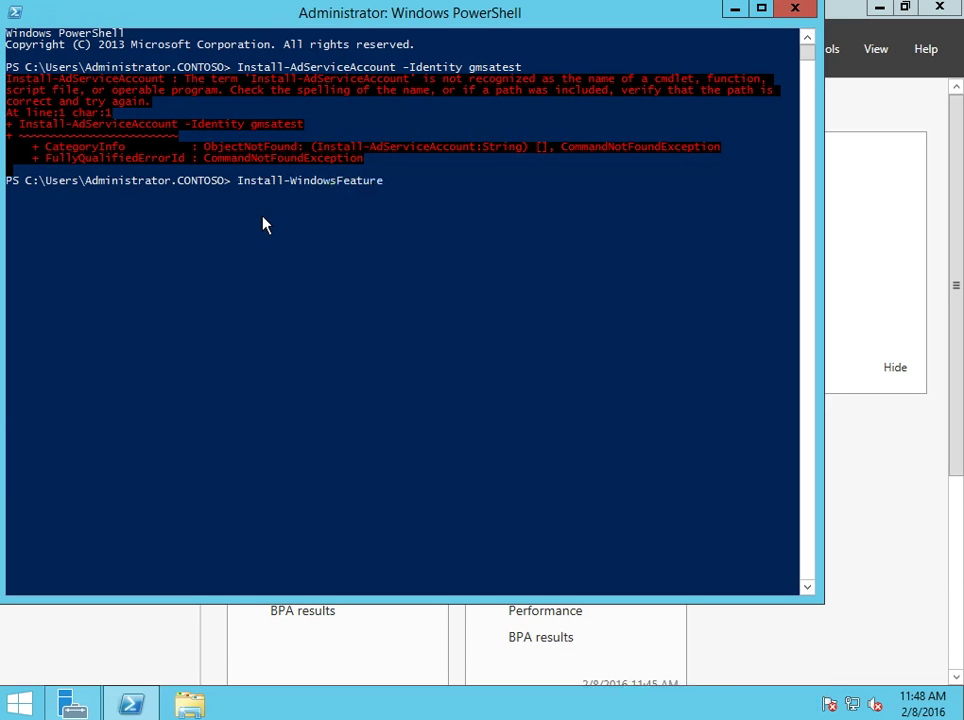
type("rsat")
key("Return")
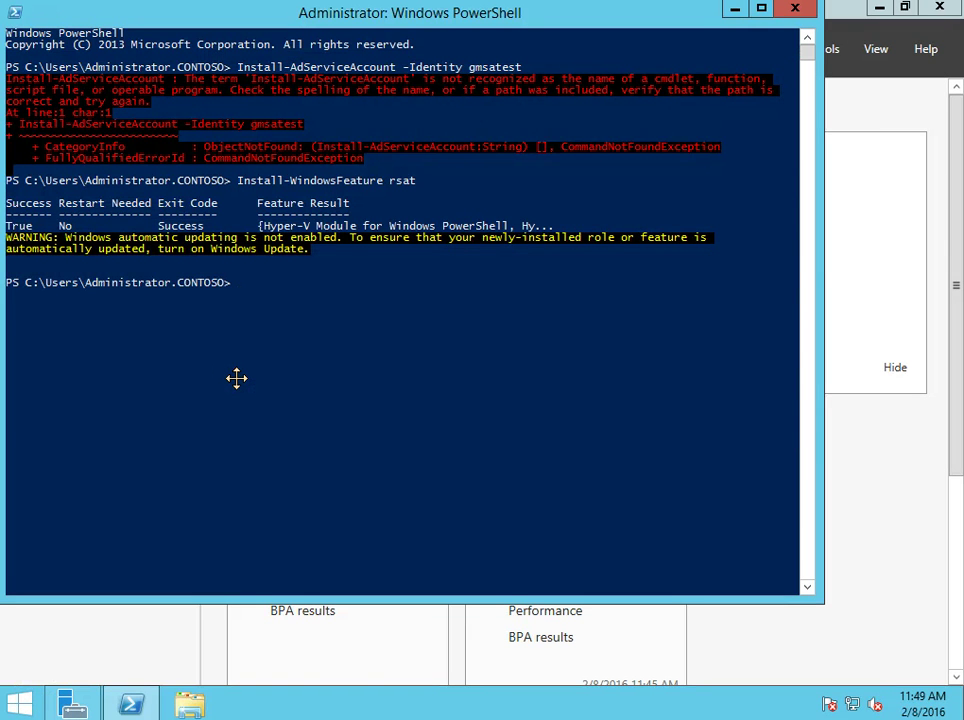
Recall the earlier Install-AdServiceAccount -Identity gmsatest command and run it again to install the account on this server.
key("Up")
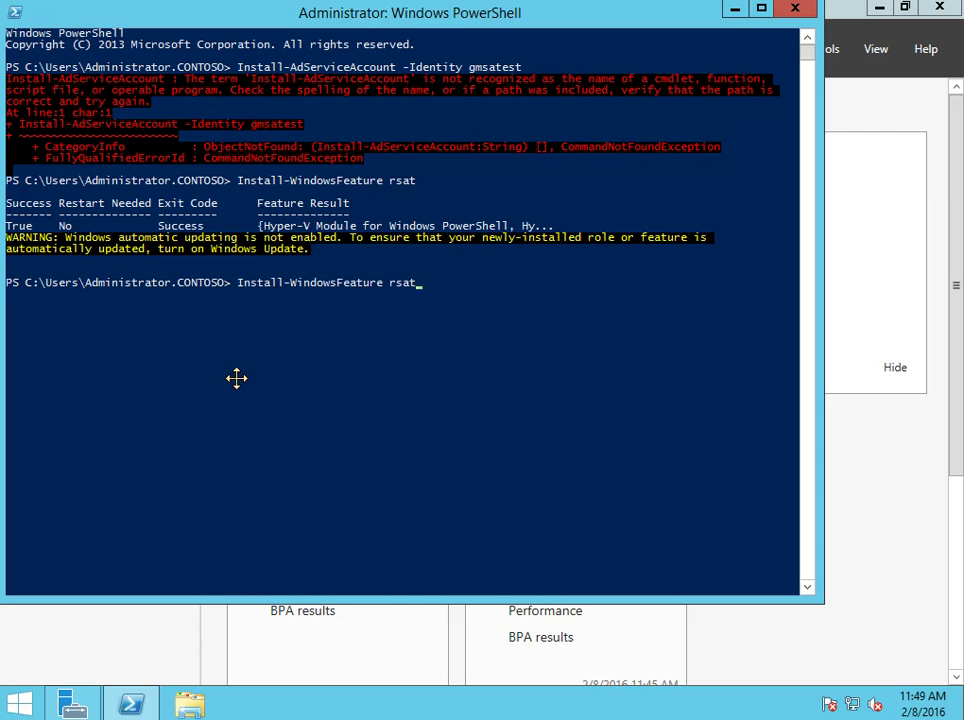
key("Up")
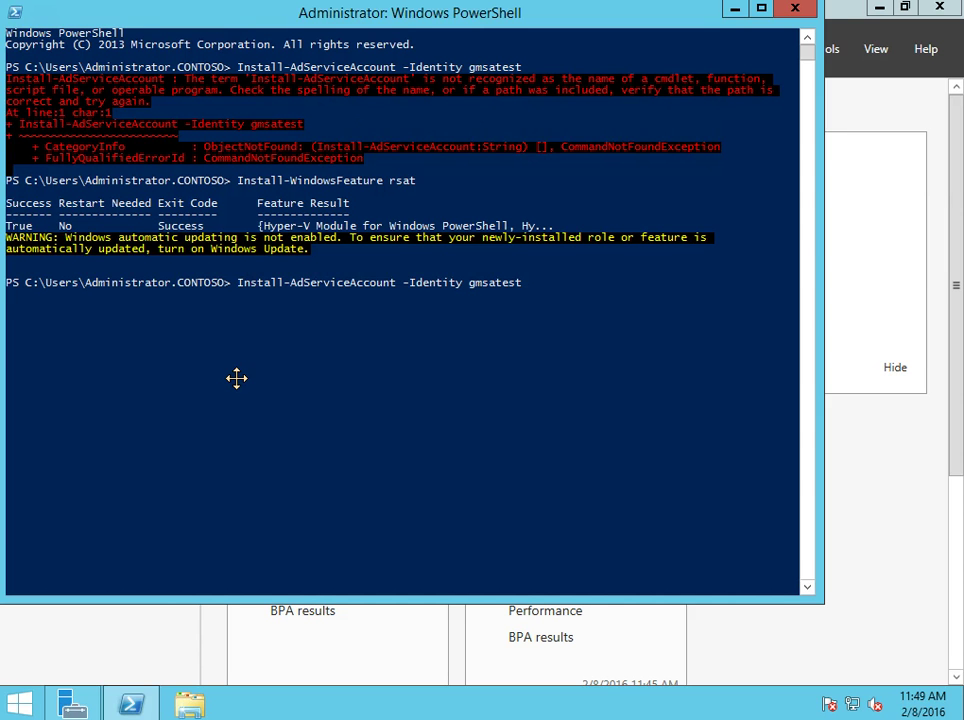
key("Return")
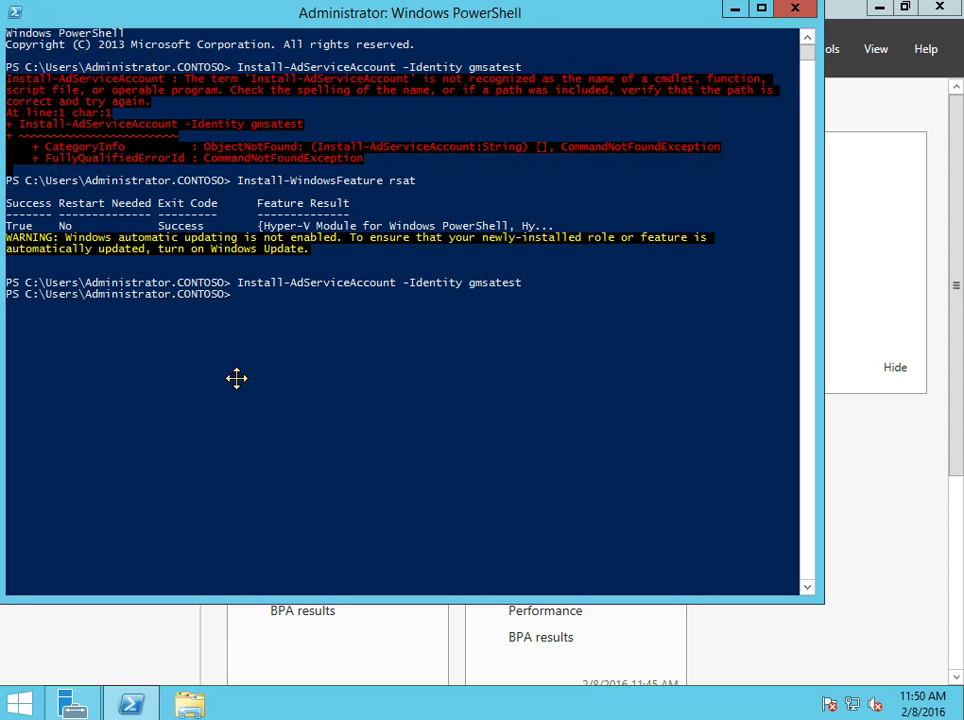
Switch to Server Manager and open the Services console.
left_click(62, 704)
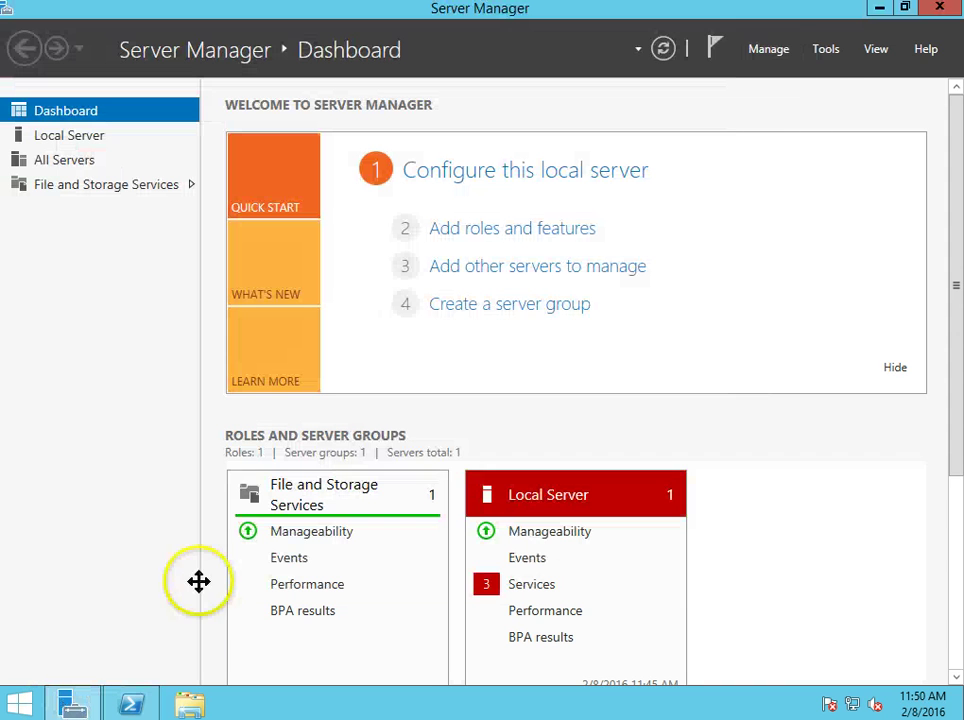
left_click(826, 47)
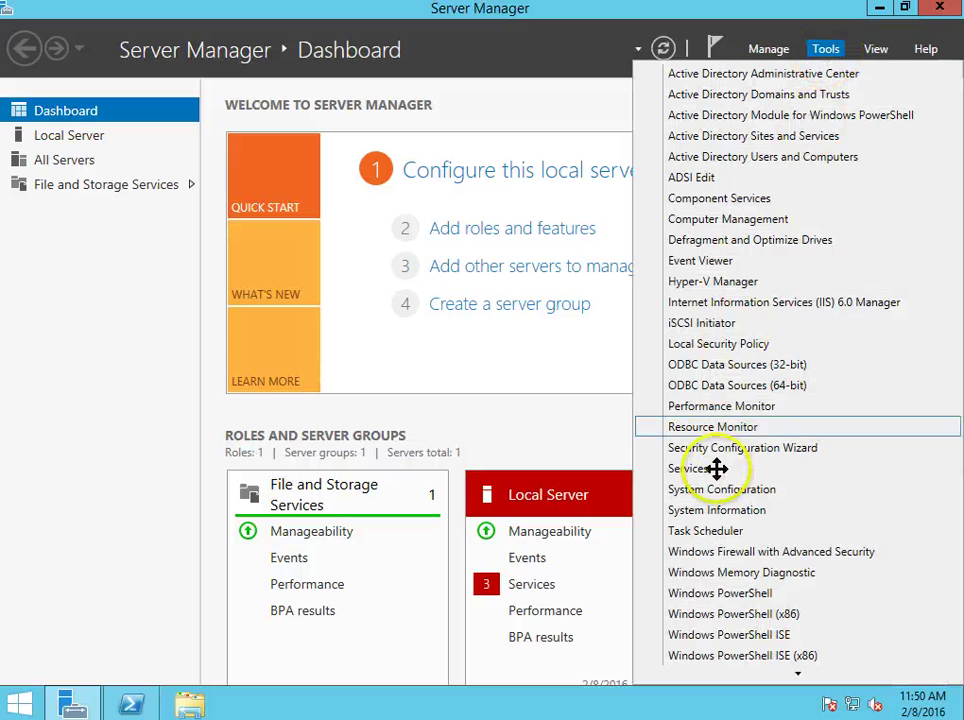
left_click(711, 470)
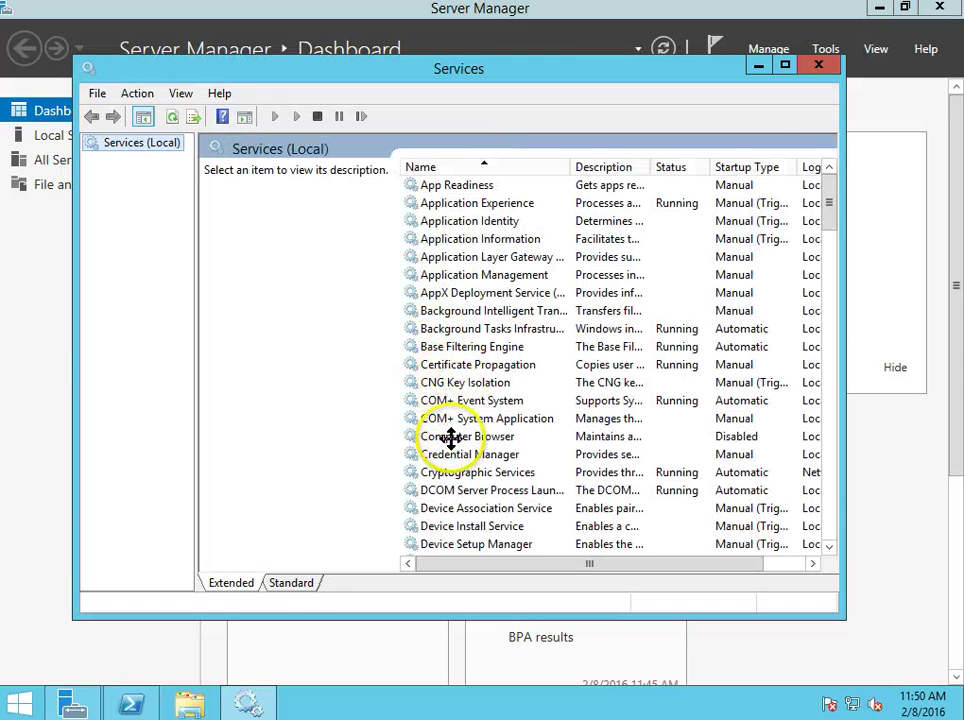
Sort the services by startup type and look through the list in the maximized Services window for a disabled service.
left_click(778, 167)
left_click(778, 168)
scroll(778, 168, "down", 15)
scroll(596, 290, "down", 20)
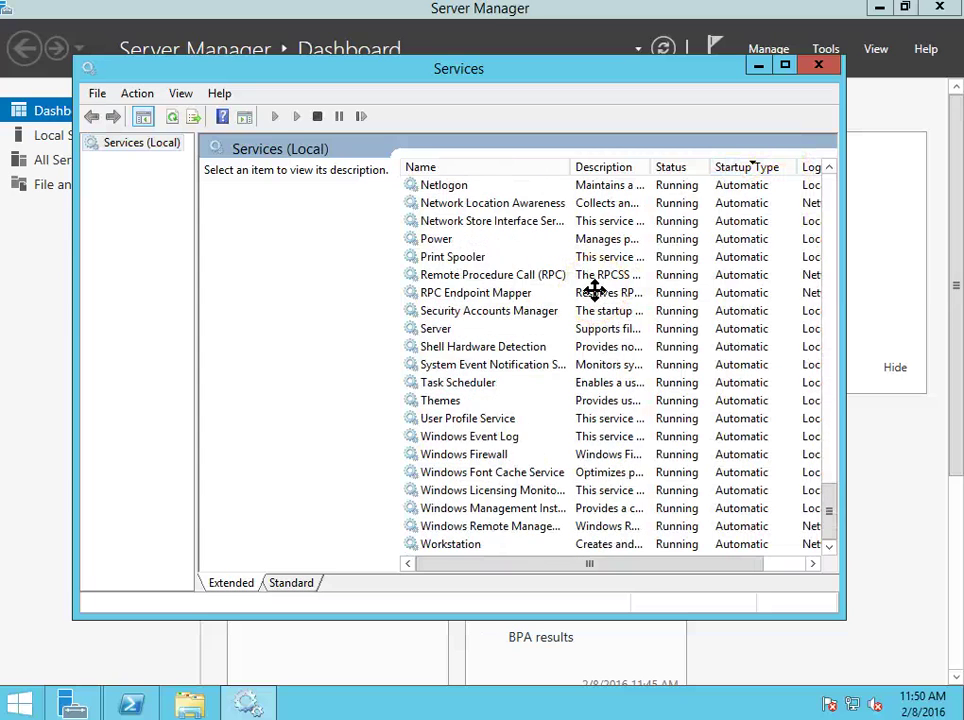
scroll(594, 290, "up", 12)
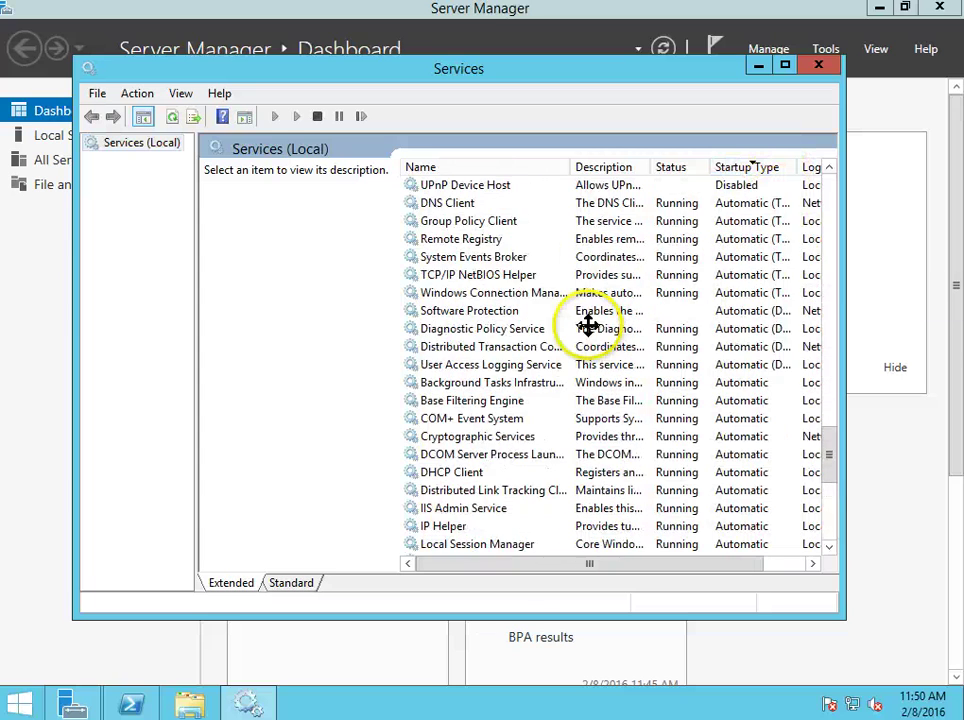
scroll(588, 325, "up", 20)
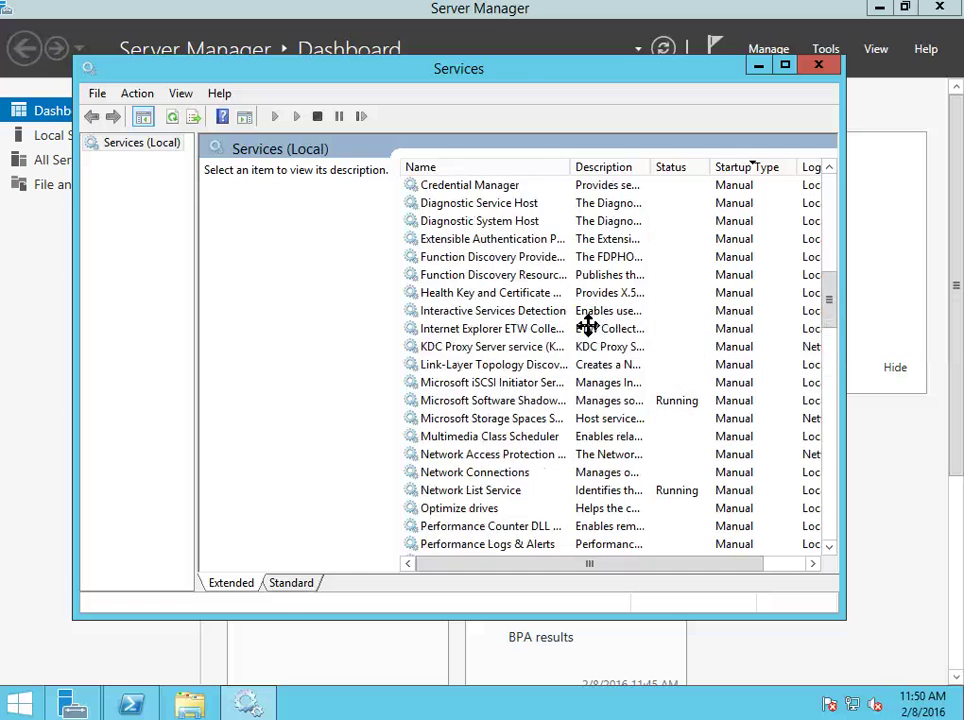
scroll(588, 325, "up", 4)
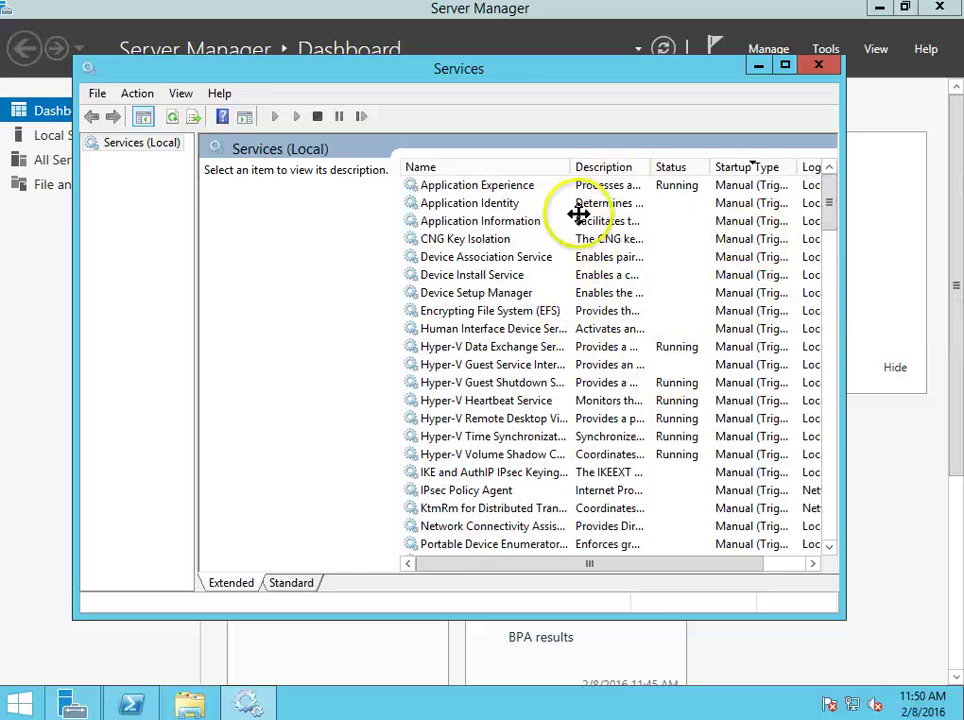
left_click(785, 64)
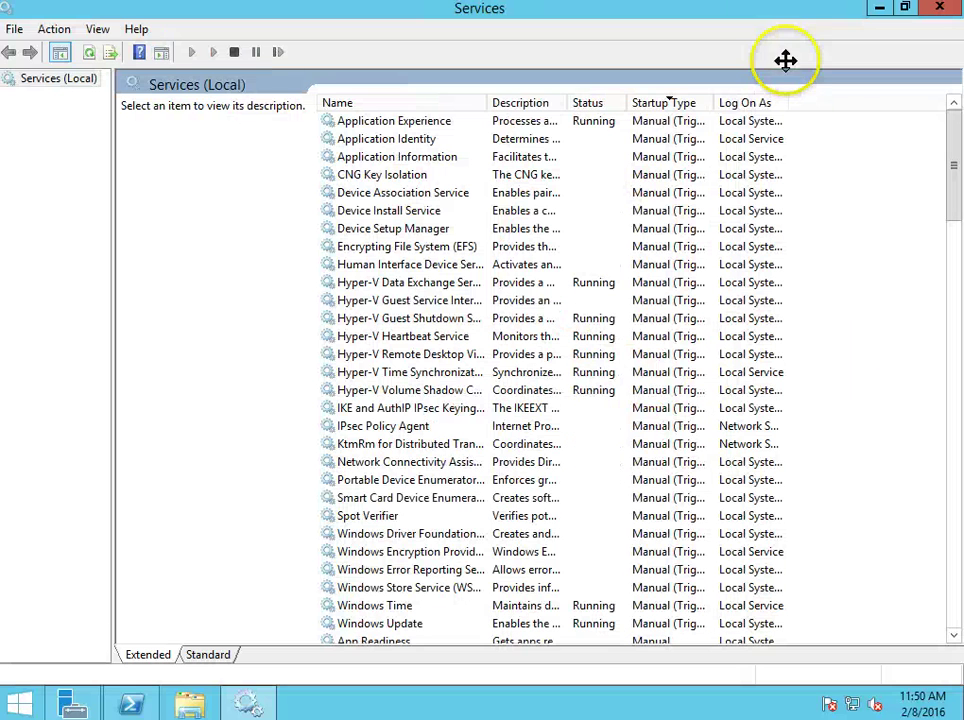
left_click(695, 100)
scroll(637, 308, "down", 12)
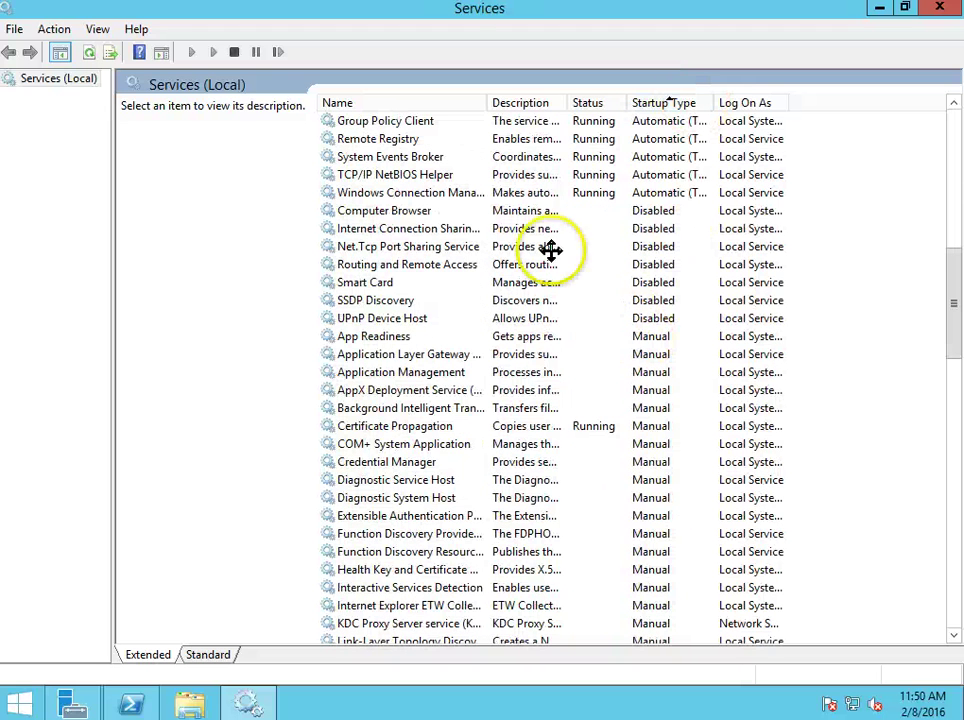
Set Internet Connection Sharing (ICS) to log on with a specific account and start browsing for that account.
double_click(357, 224)
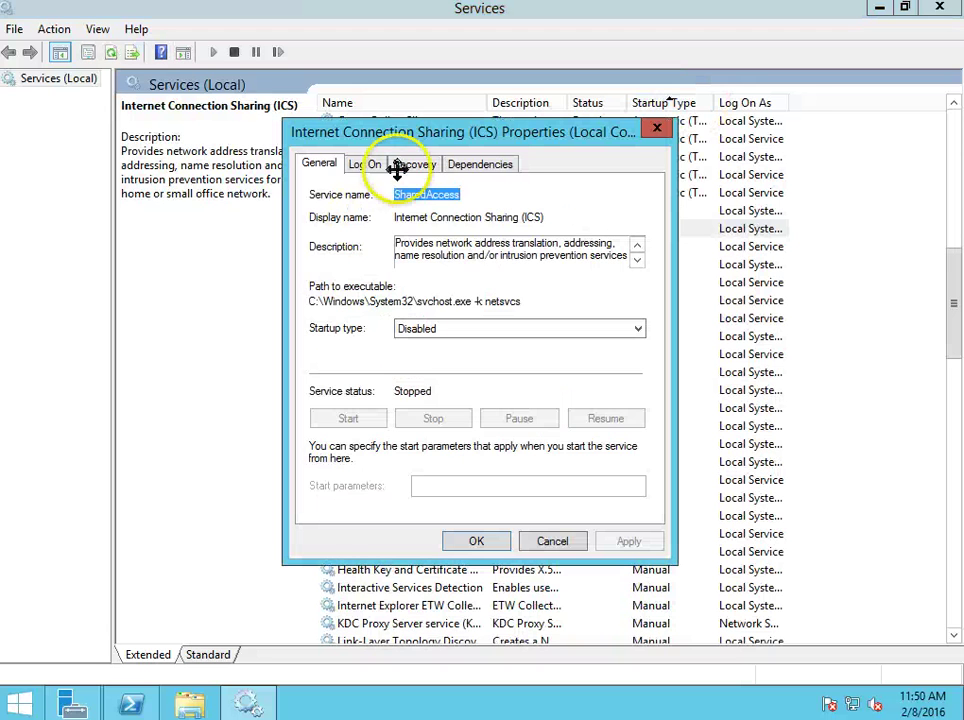
left_click(377, 163)
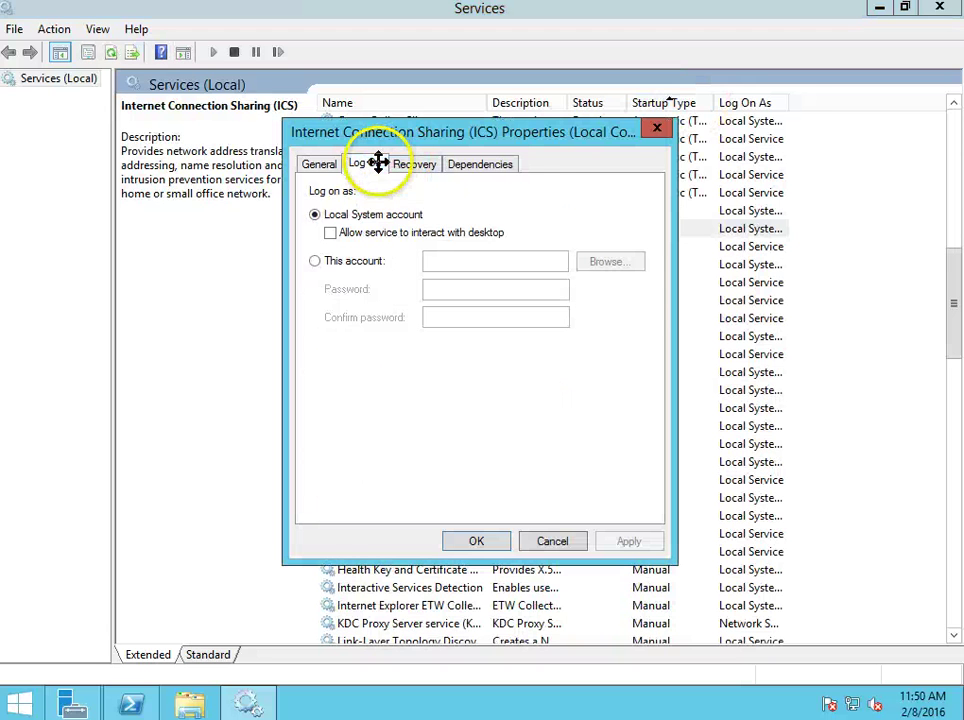
left_click(316, 260)
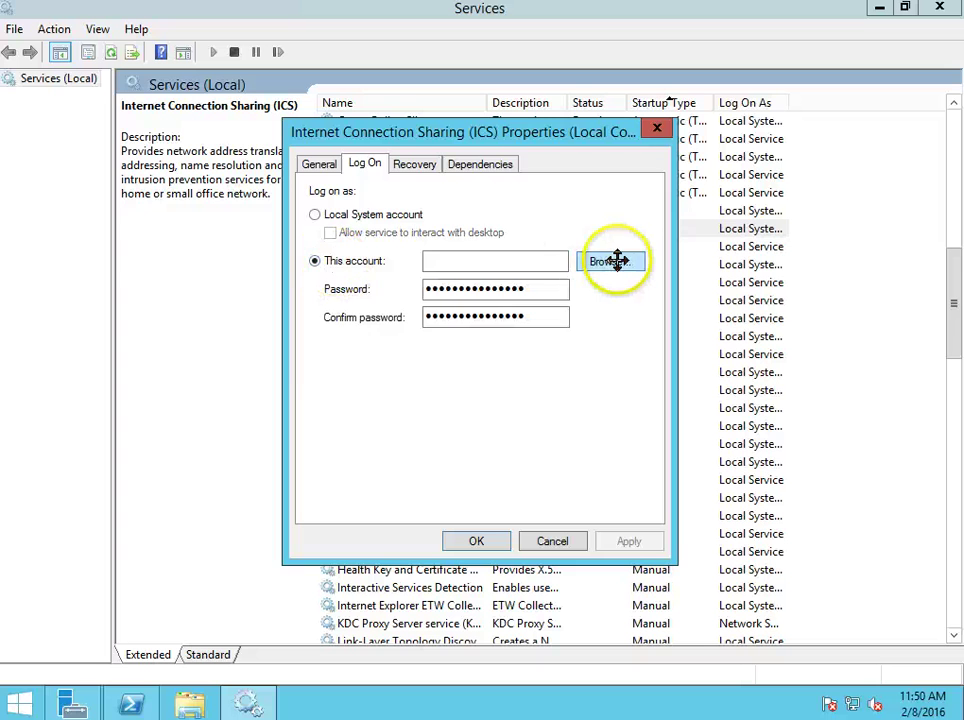
left_click(610, 261)
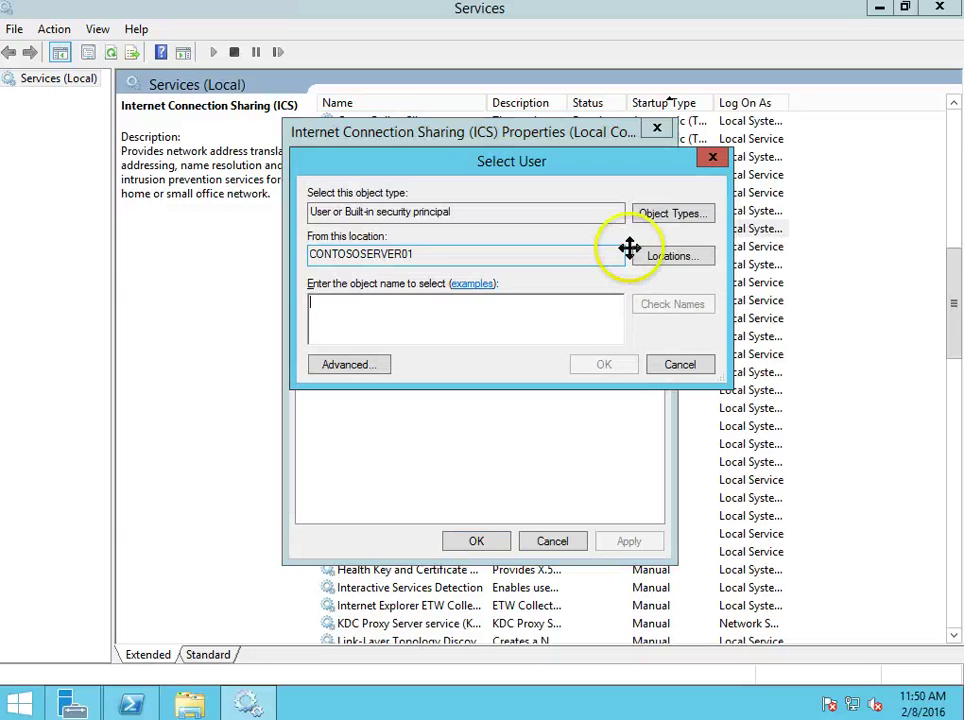
Set the account search location to Entire Directory and limit the object types to Service Accounts.
left_click(650, 250)
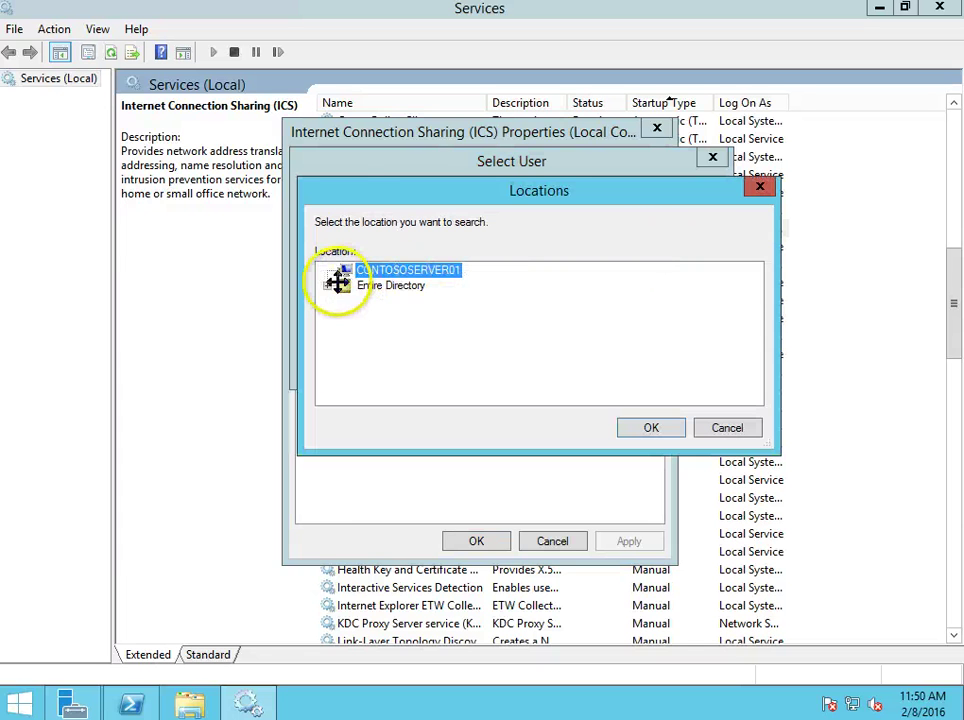
left_click(341, 284)
left_click(625, 422)
left_click(665, 212)
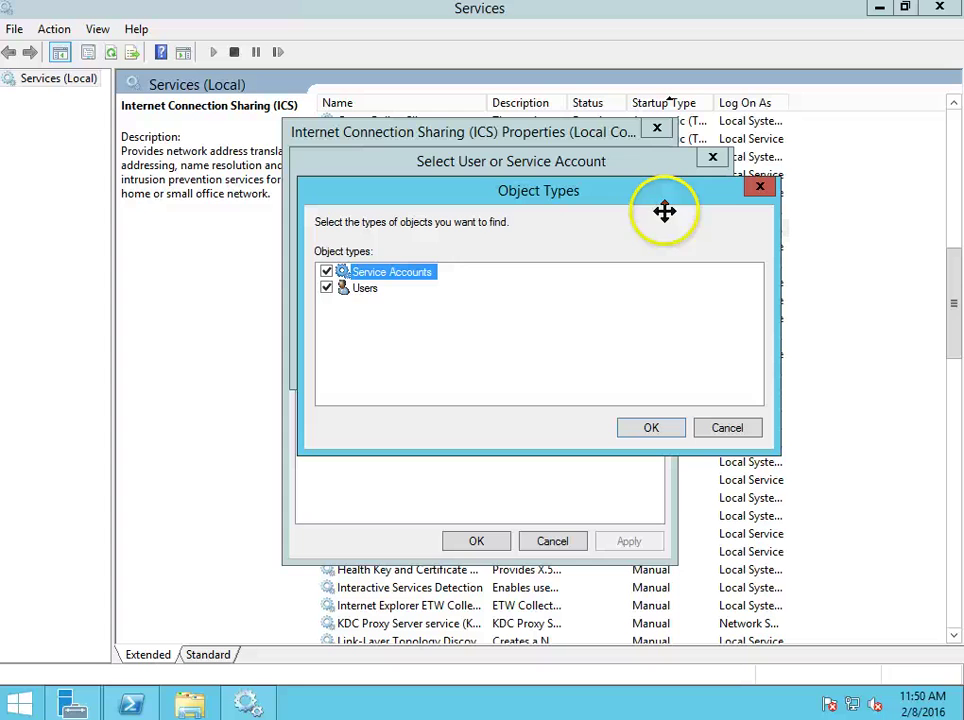
left_click(327, 287)
left_click(618, 428)
Find the gmsatest service account with the advanced search and choose it as the service's log-on account.
left_click(362, 364)
left_click(762, 318)
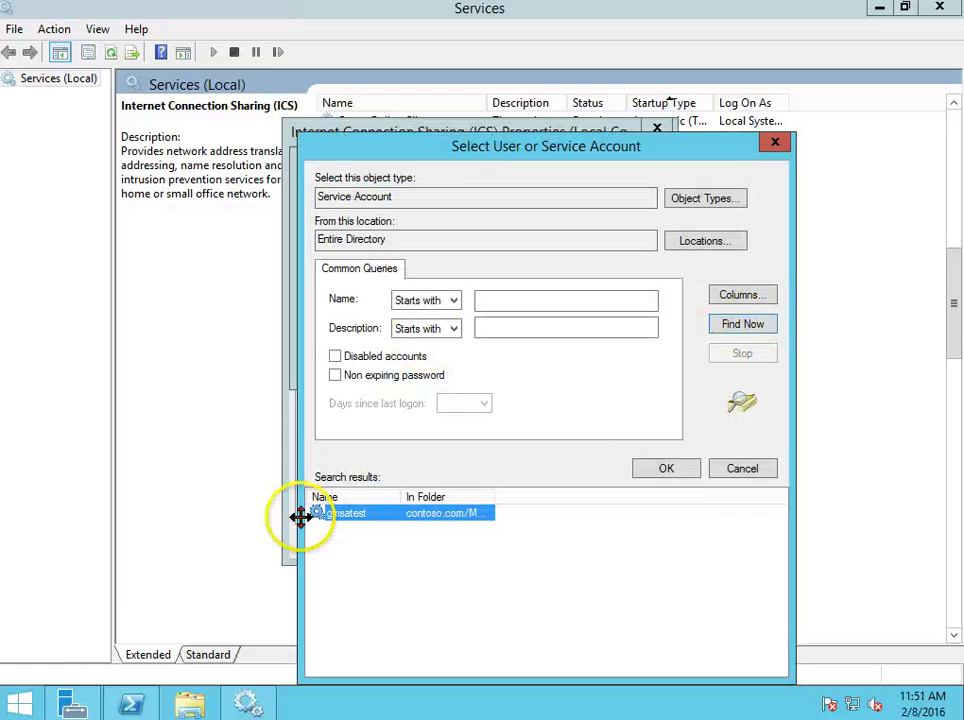
double_click(316, 513)
left_click(598, 368)
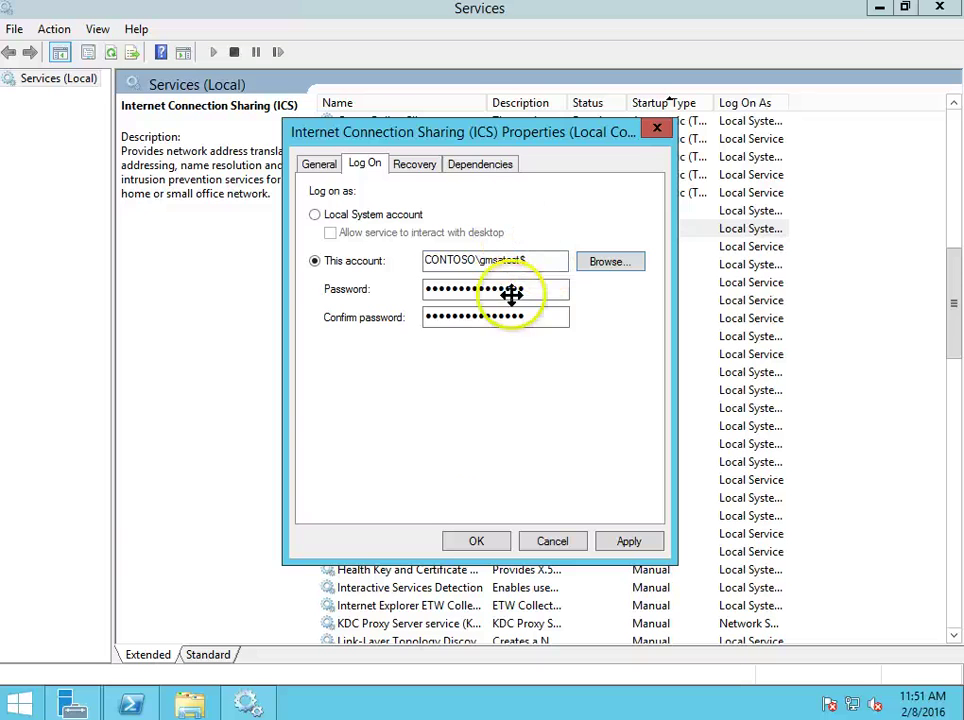
Clear both password fields for CONTOSO\gmsatest$, apply the log-on change and close the Internet Connection Sharing properties.
left_click(644, 546)
left_click(556, 425)
key("Delete")
key("Tab")
key("Delete")
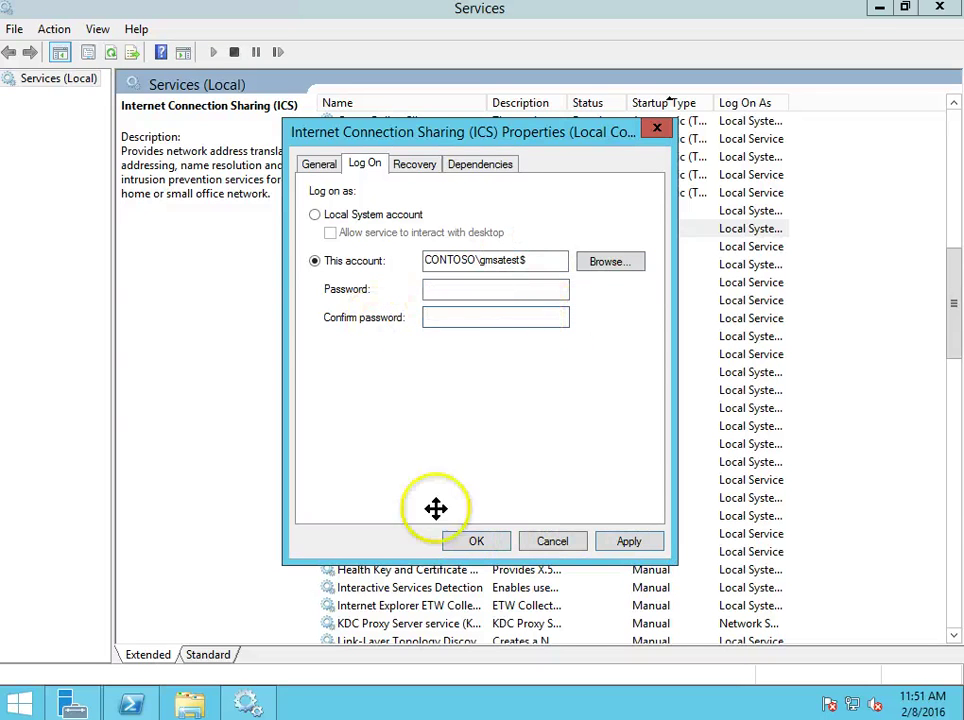
left_click(623, 539)
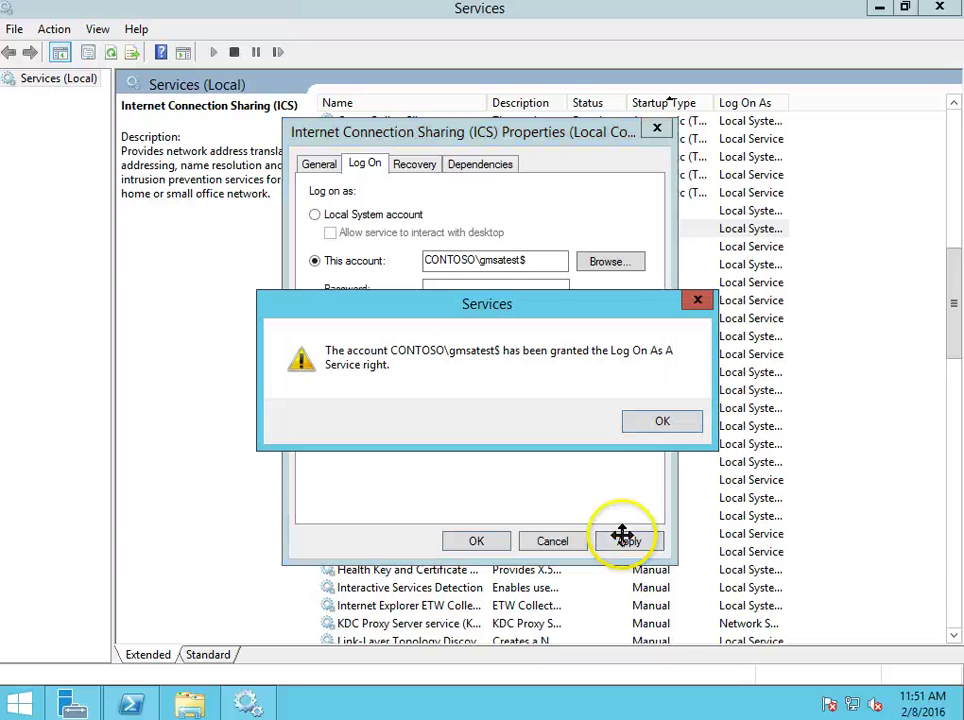
left_click(657, 420)
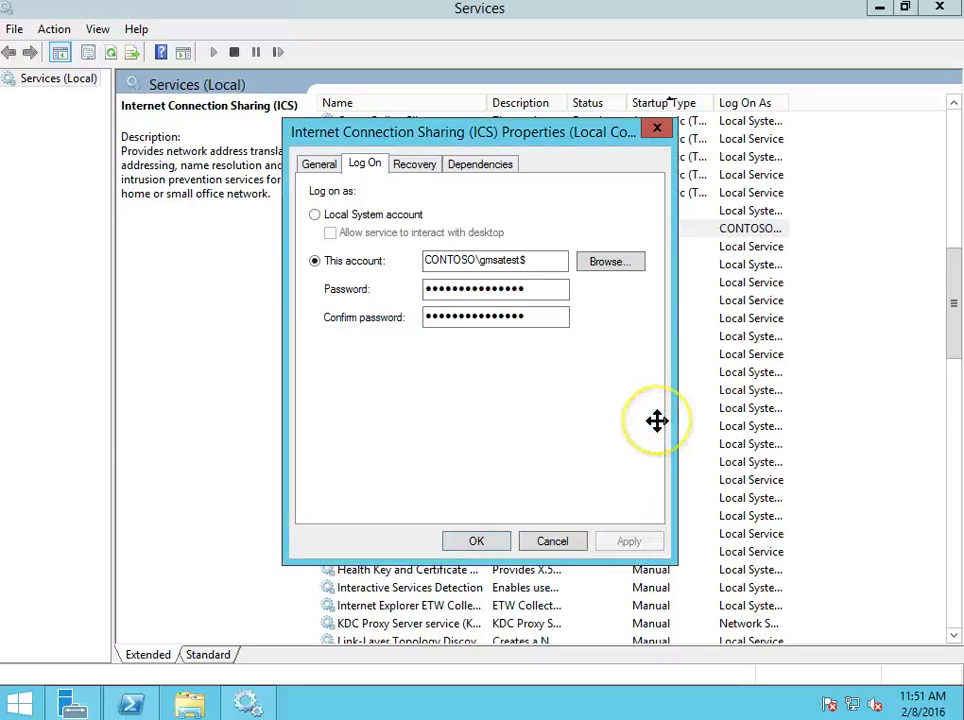
left_click(493, 545)
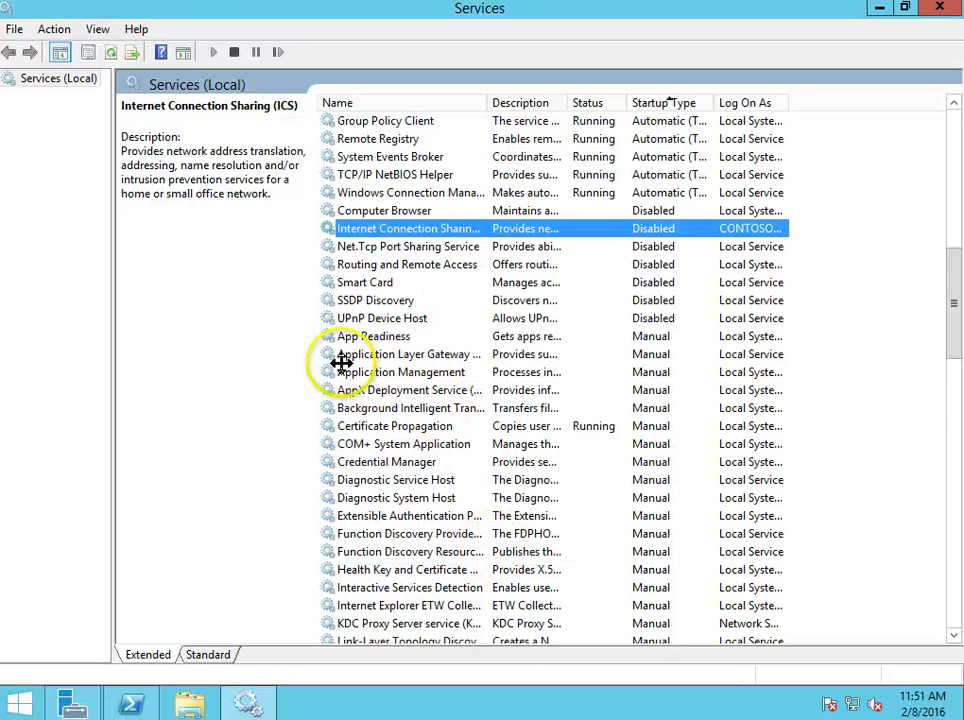